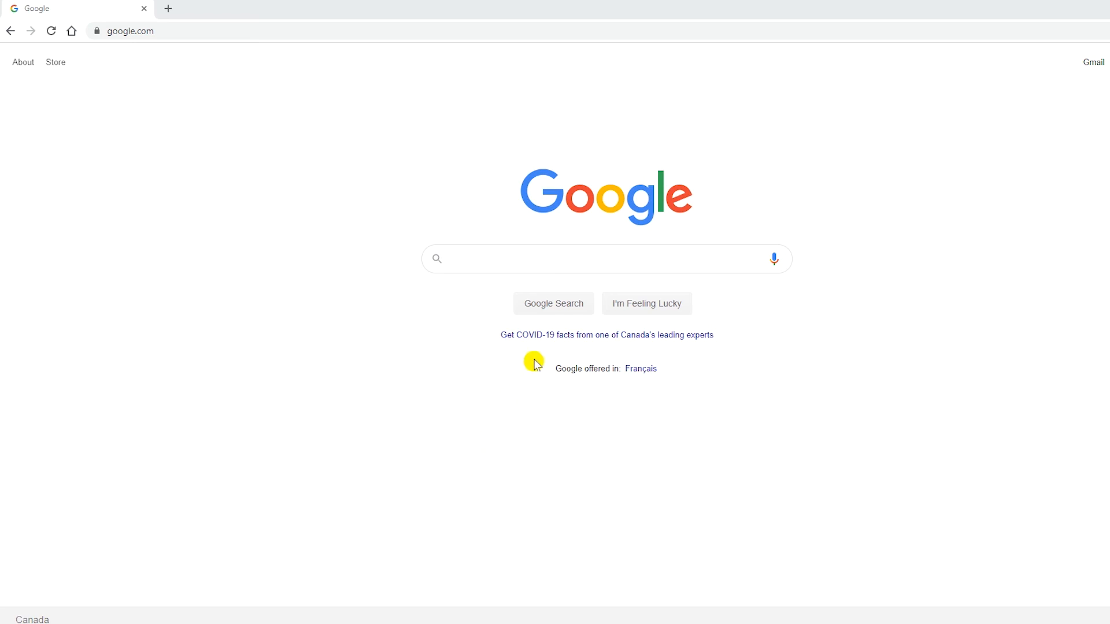
# Search Google for 'download ubuntu 18.04' using the autocomplete suggestion
pyautogui.click(642, 268)
pyautogui.write('downl')
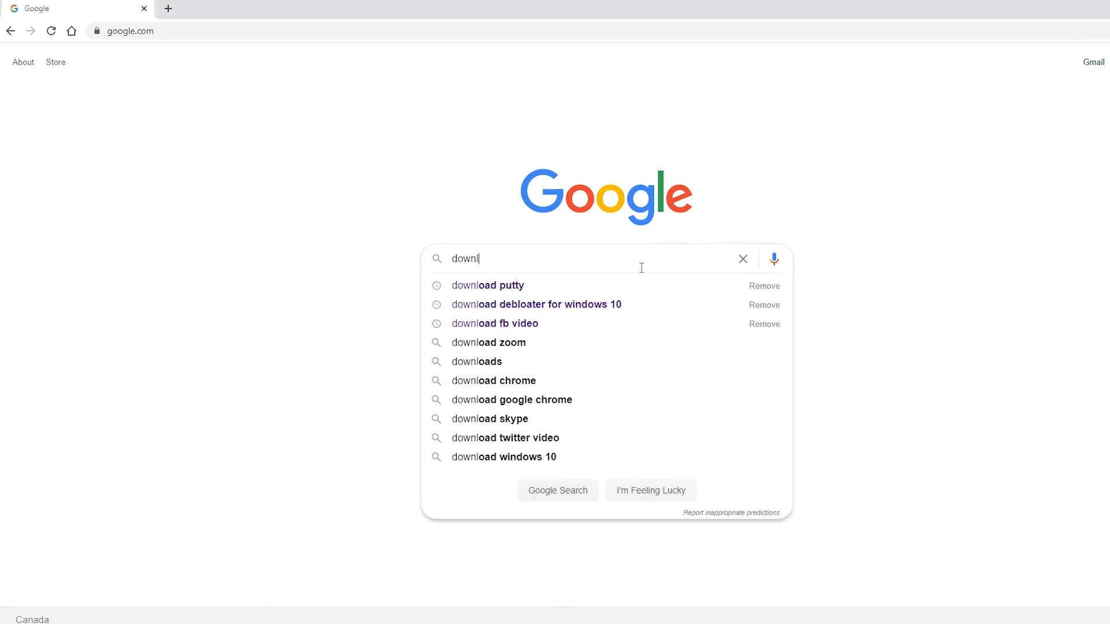
pyautogui.write('oad ubuntu')
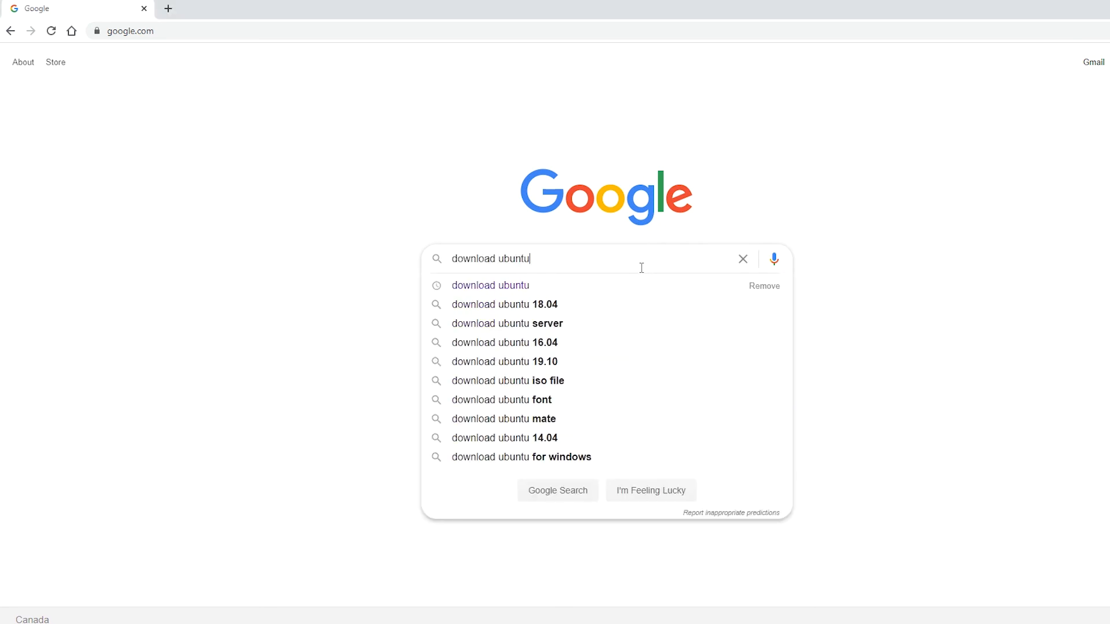
pyautogui.press('Down')
pyautogui.press('Down')
pyautogui.press('Return')
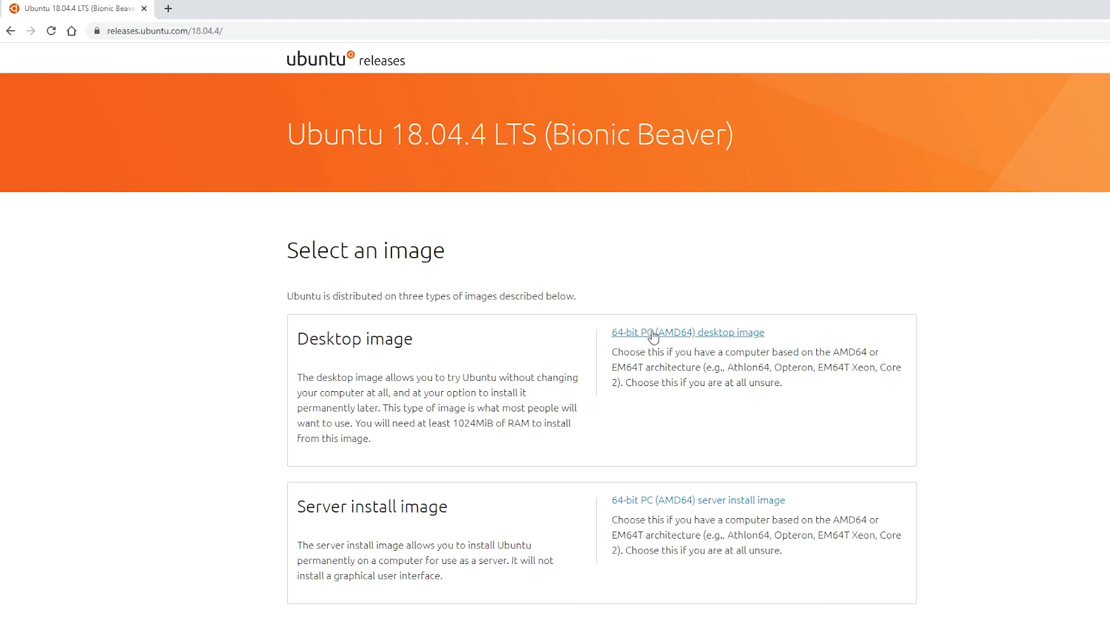
# Download the 64-bit desktop image ubuntu-18.04.4-desktop-amd64.iso into C:\temp\ISO
pyautogui.click(703, 334)
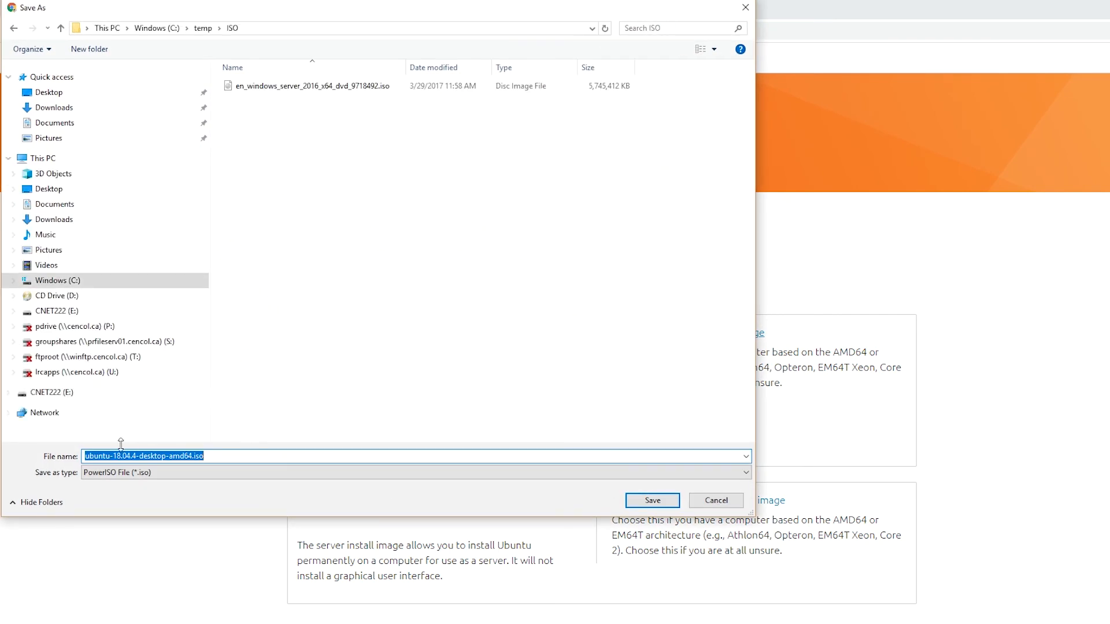
pyautogui.click(636, 498)
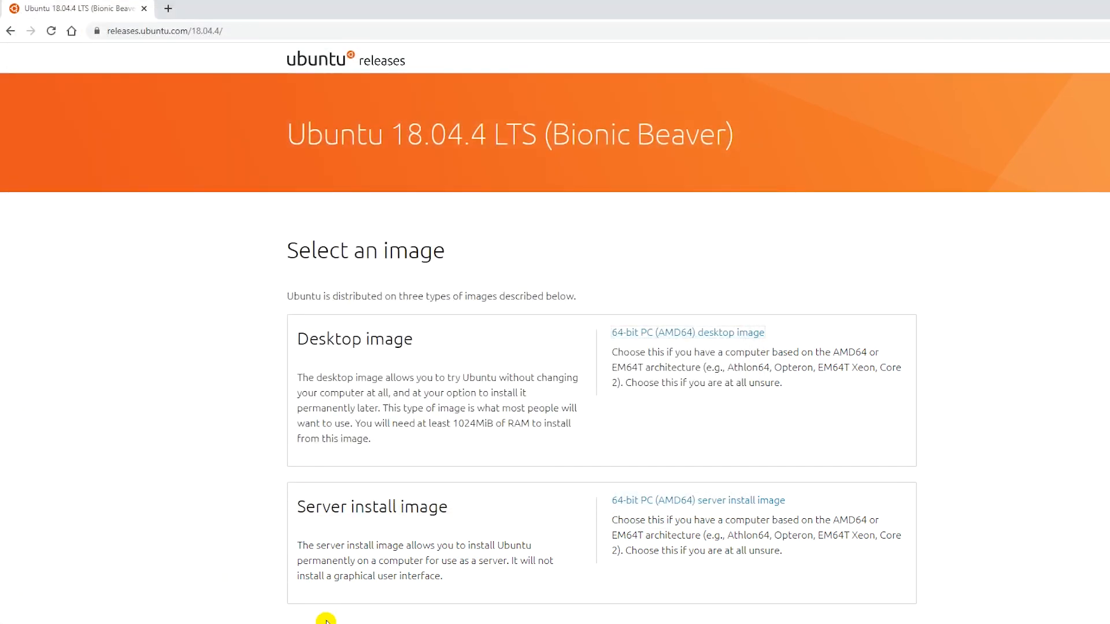
pyautogui.moveTo(306, 623)
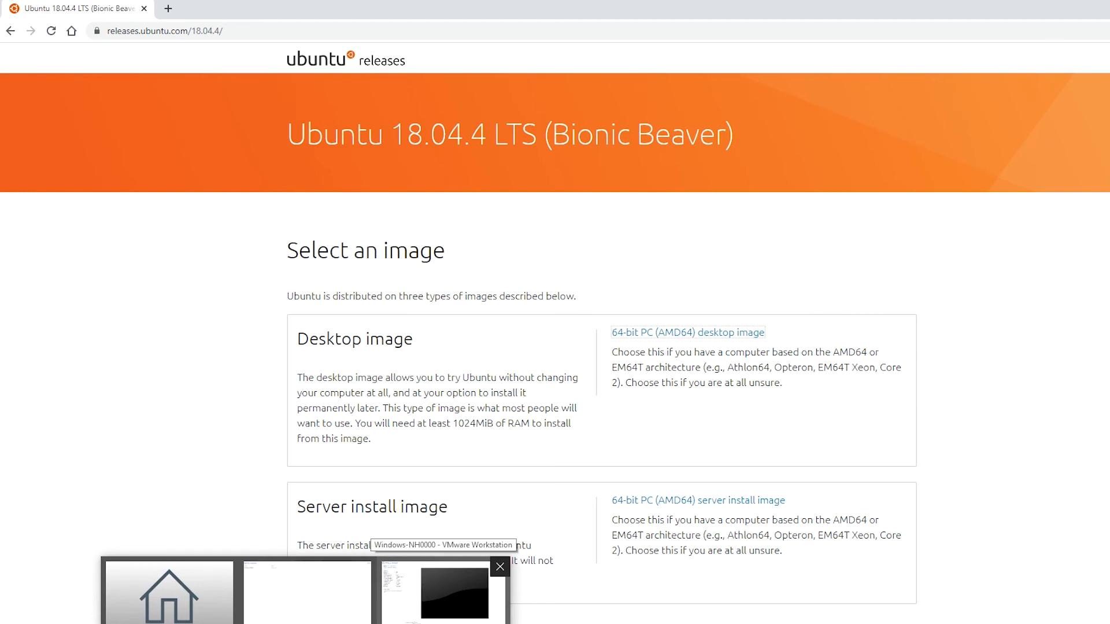
# Start a Custom new virtual machine wizard with Workstation 15.x hardware compatibility
pyautogui.click(443, 595)
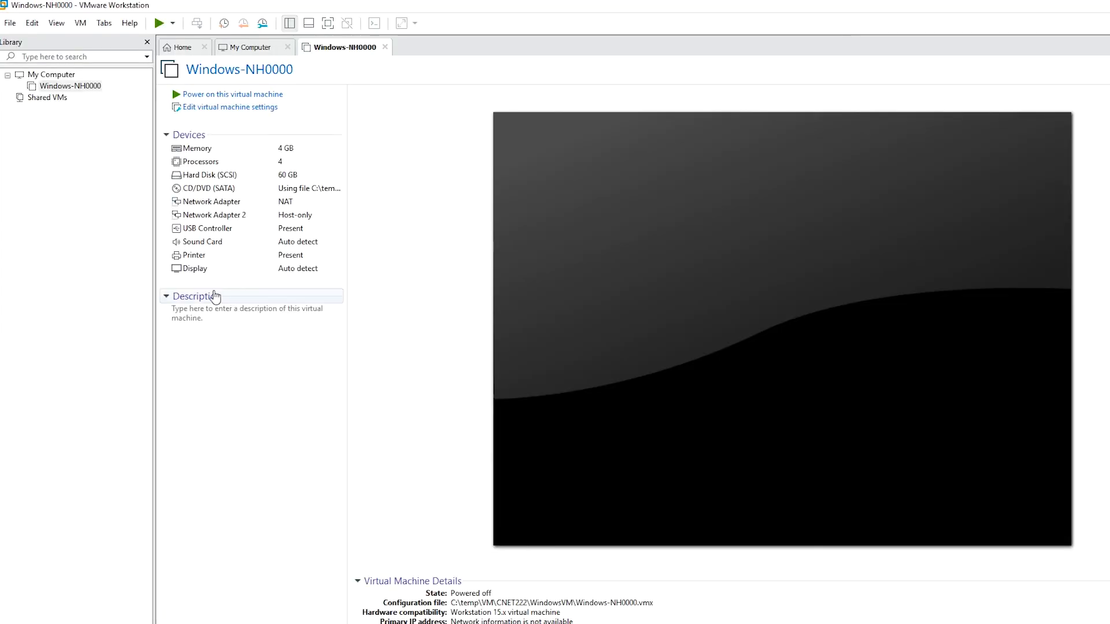
pyautogui.click(18, 83)
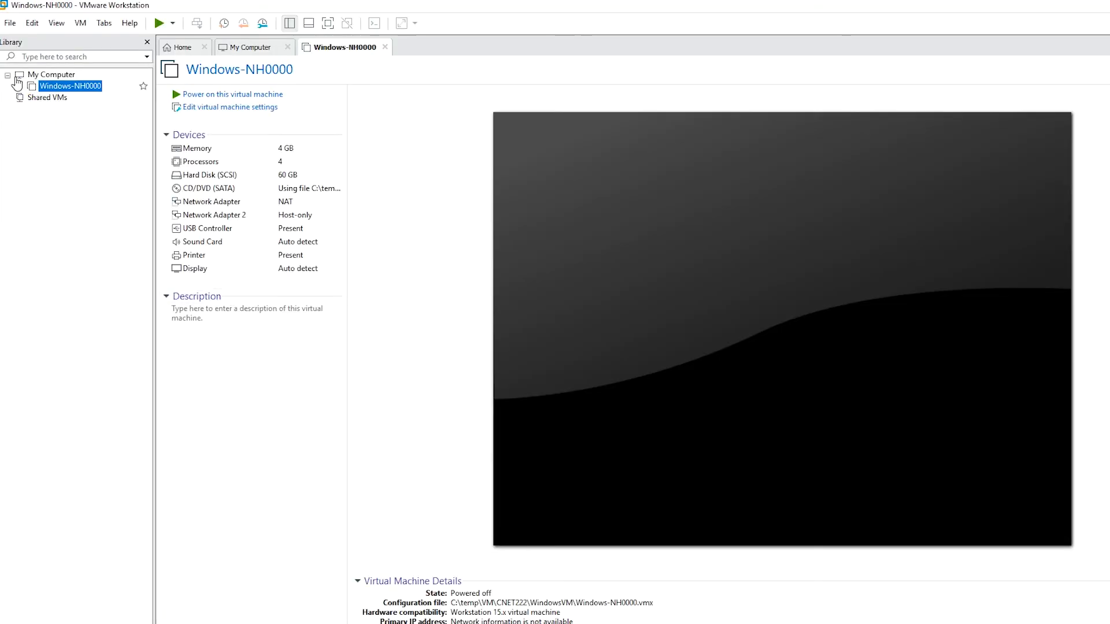
pyautogui.click(8, 24)
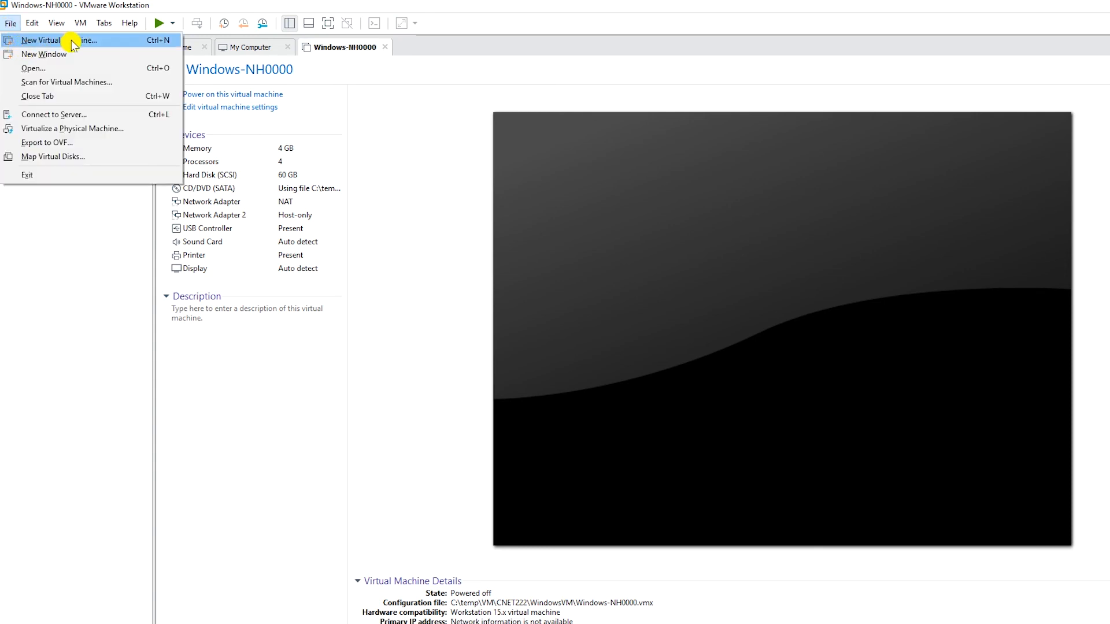
pyautogui.click(97, 47)
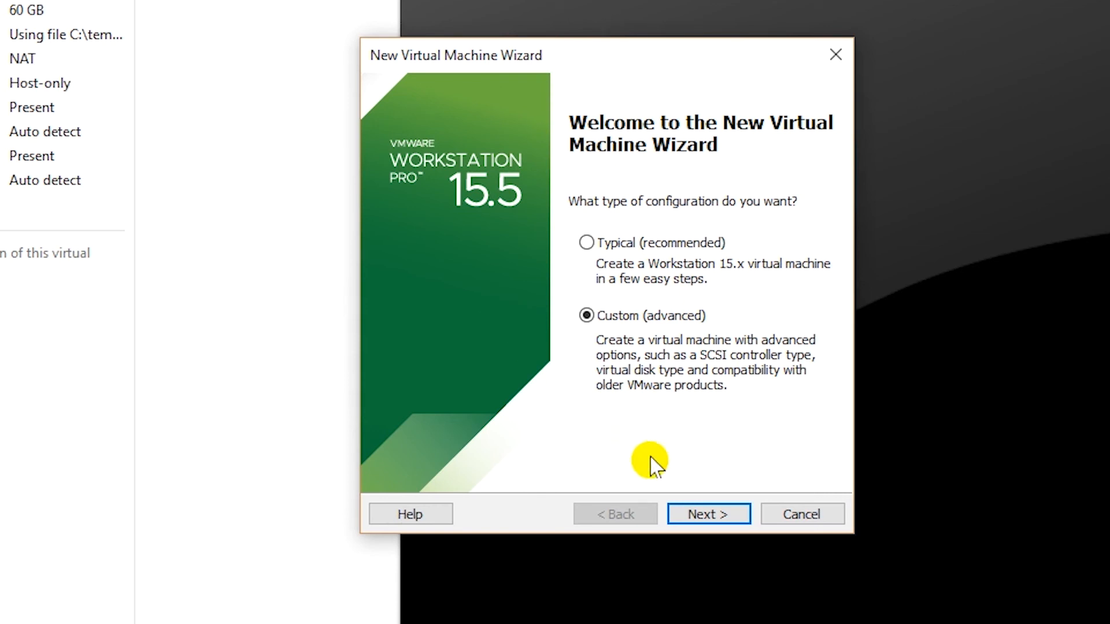
pyautogui.click(703, 518)
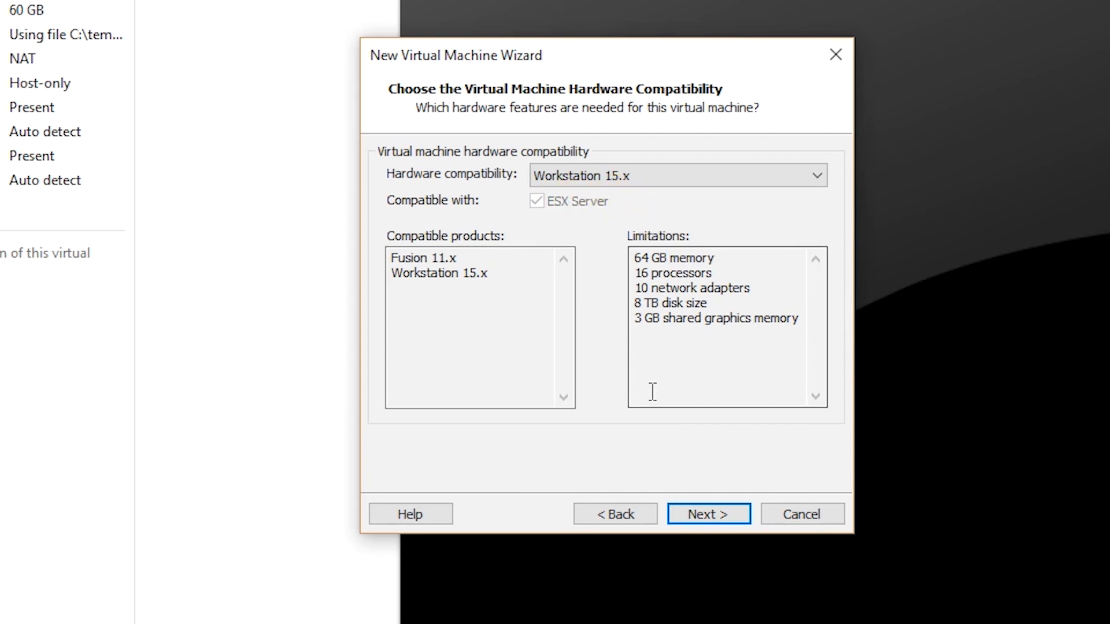
pyautogui.click(692, 523)
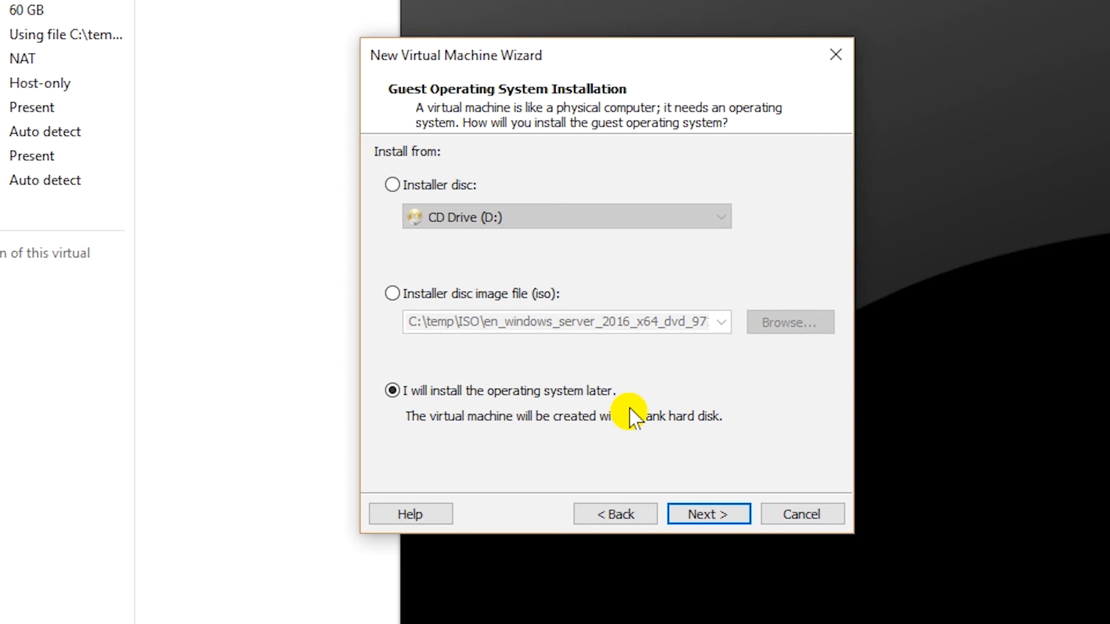
# Choose to install the OS later with Linux, Ubuntu 64-bit as the guest
pyautogui.click(702, 516)
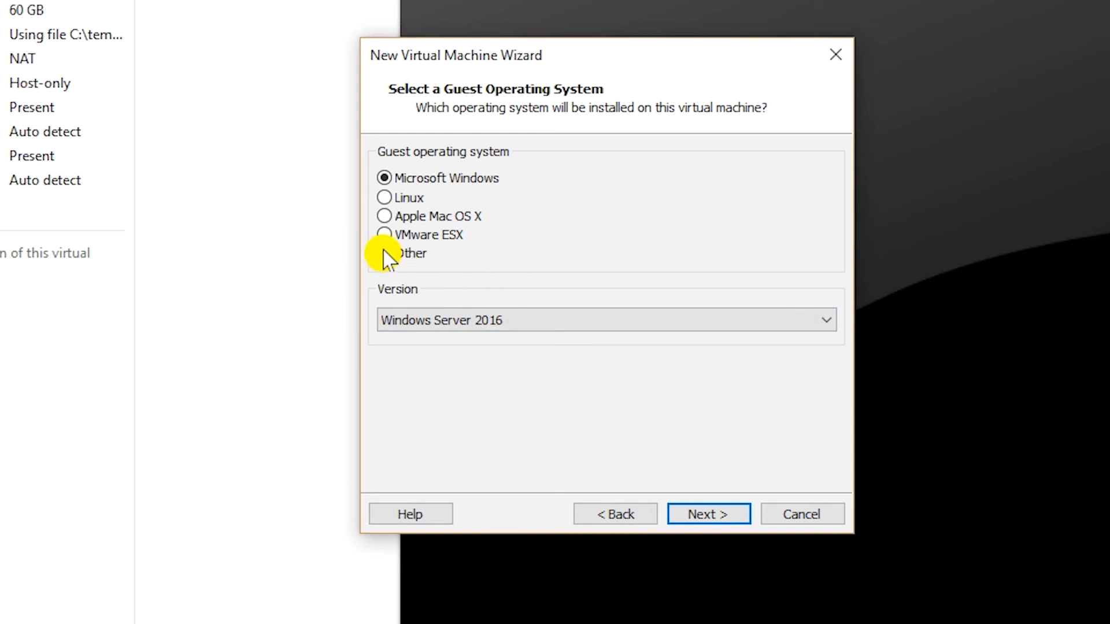
pyautogui.click(411, 198)
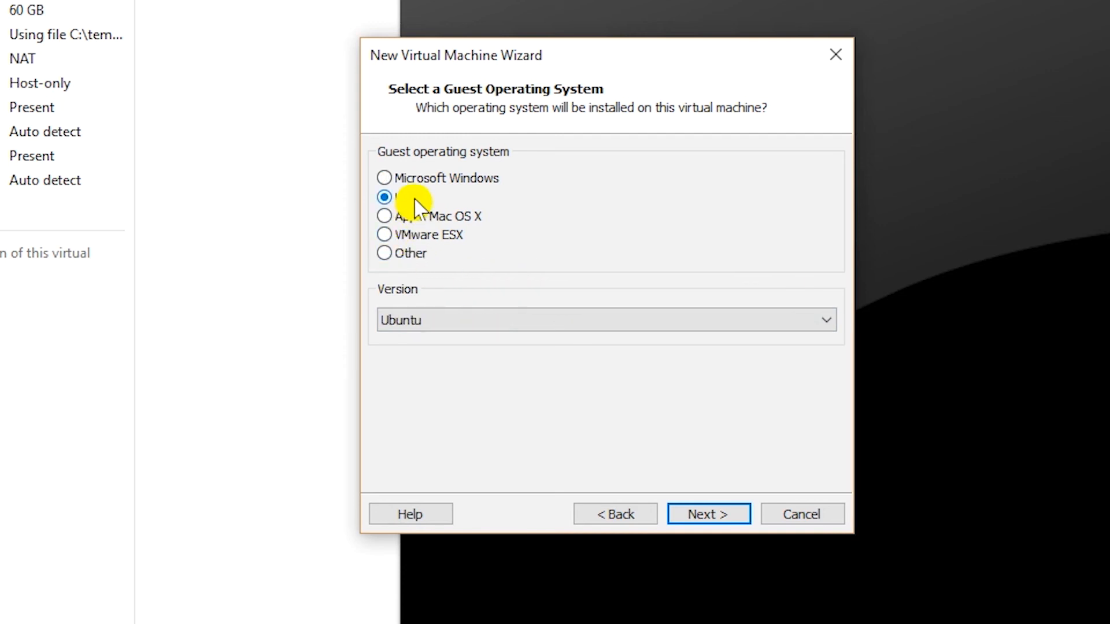
pyautogui.click(556, 323)
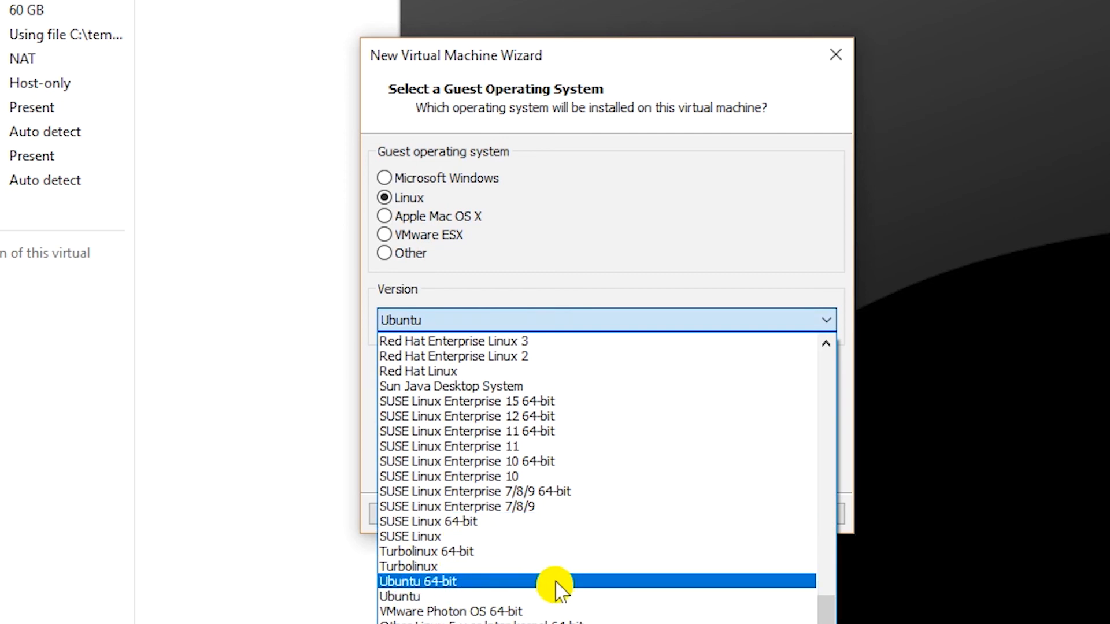
pyautogui.click(555, 583)
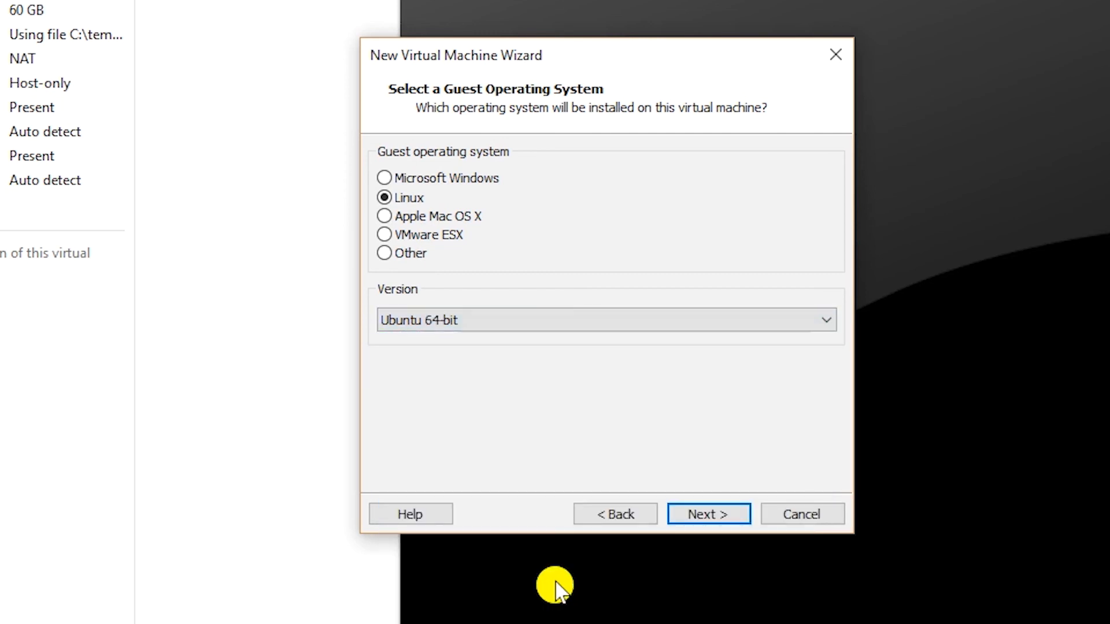
pyautogui.click(709, 518)
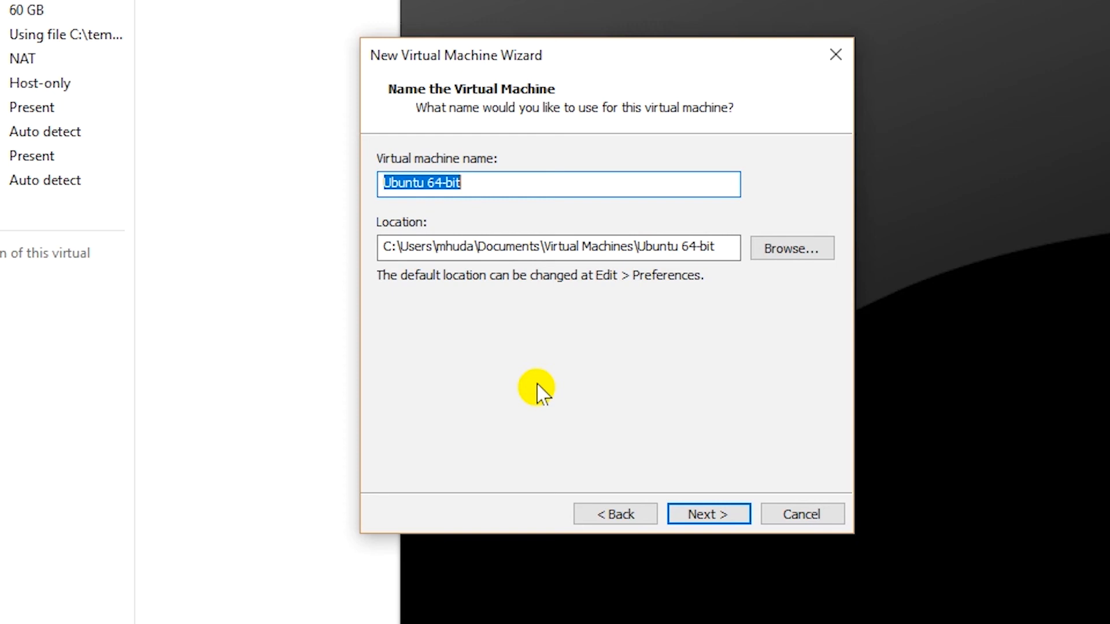
# Name the VM Ubuntu-NH0000 and browse to the C:\temp\VM\CNET222 folder
pyautogui.write('Ubuntu-NH0000')
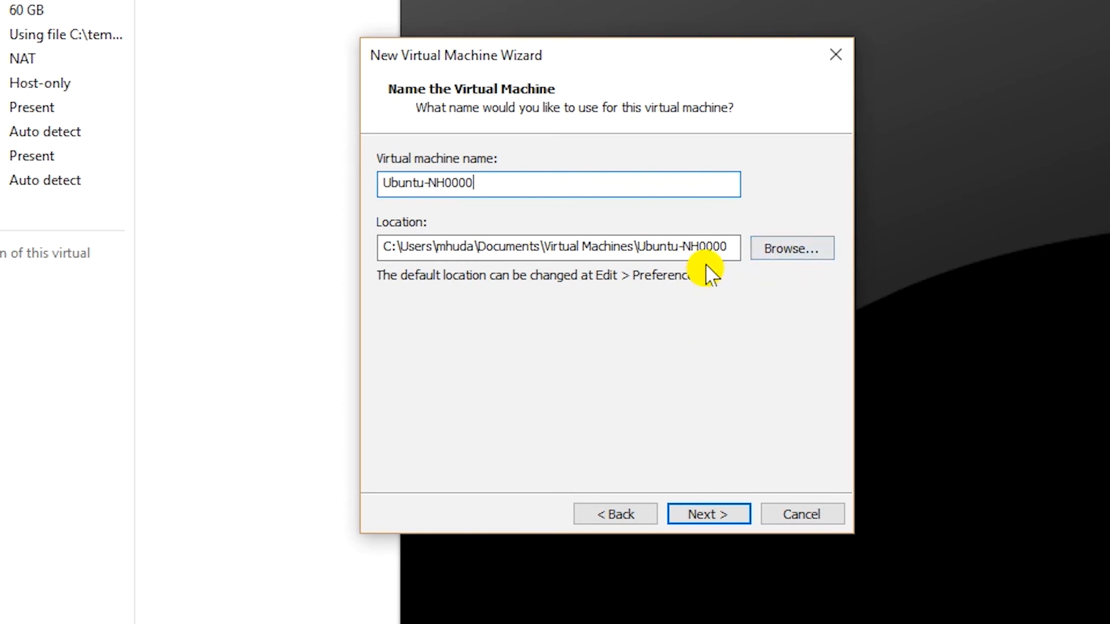
pyautogui.click(795, 253)
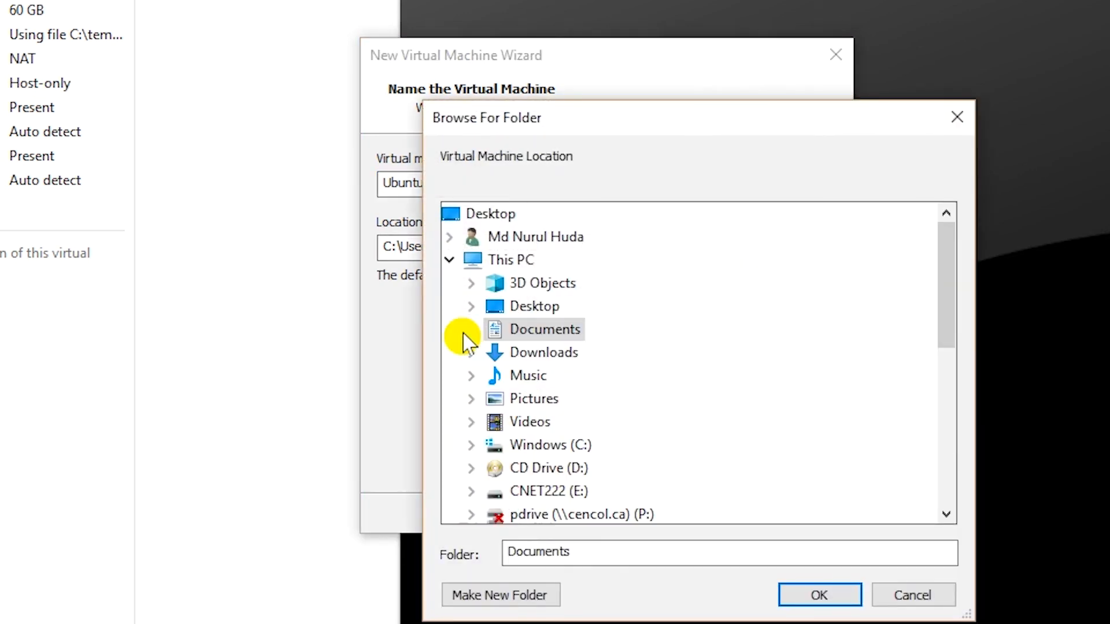
pyautogui.doubleClick(581, 447)
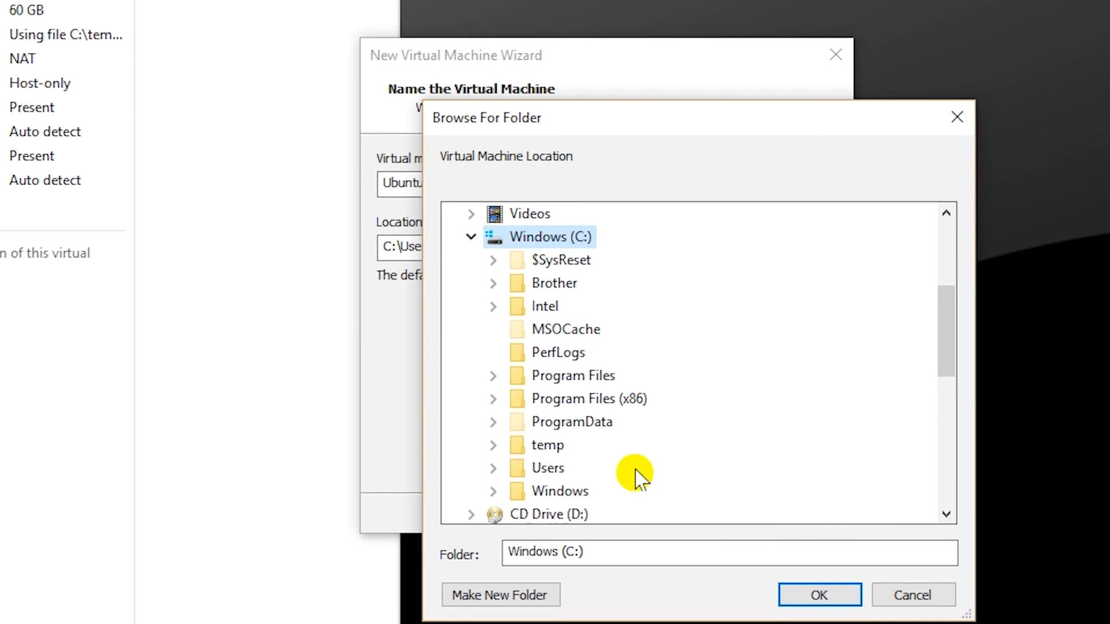
pyautogui.doubleClick(549, 447)
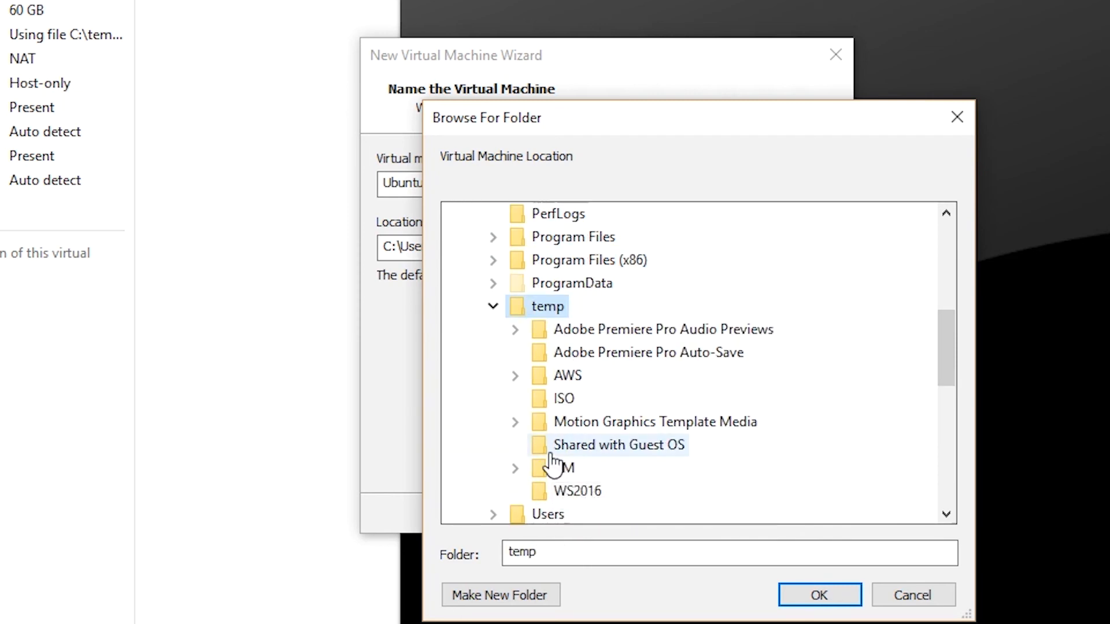
pyautogui.doubleClick(567, 470)
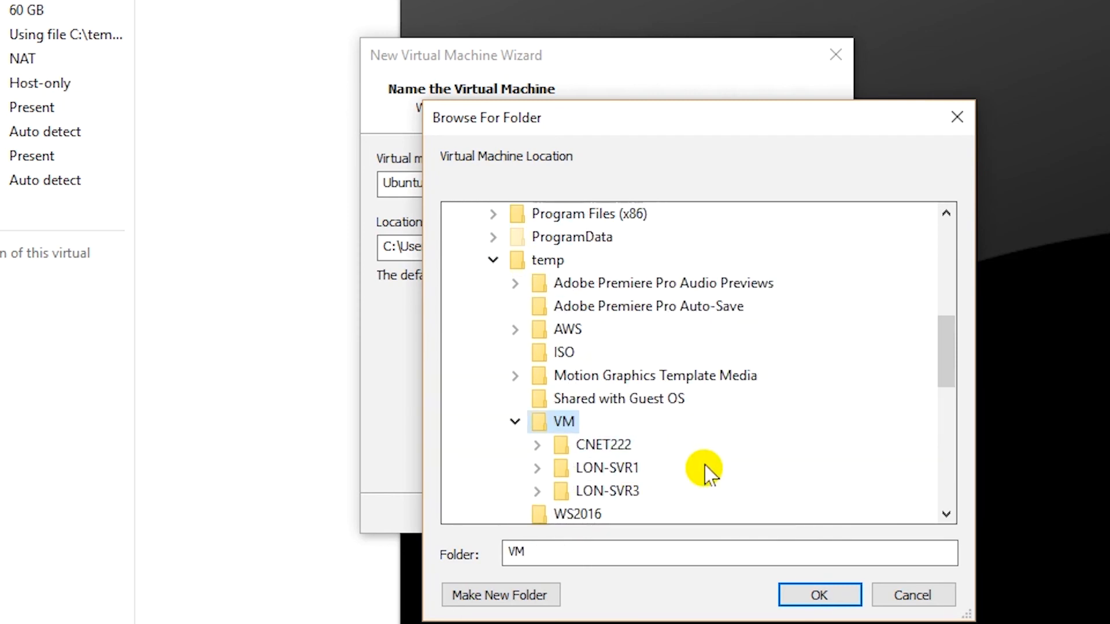
pyautogui.doubleClick(603, 445)
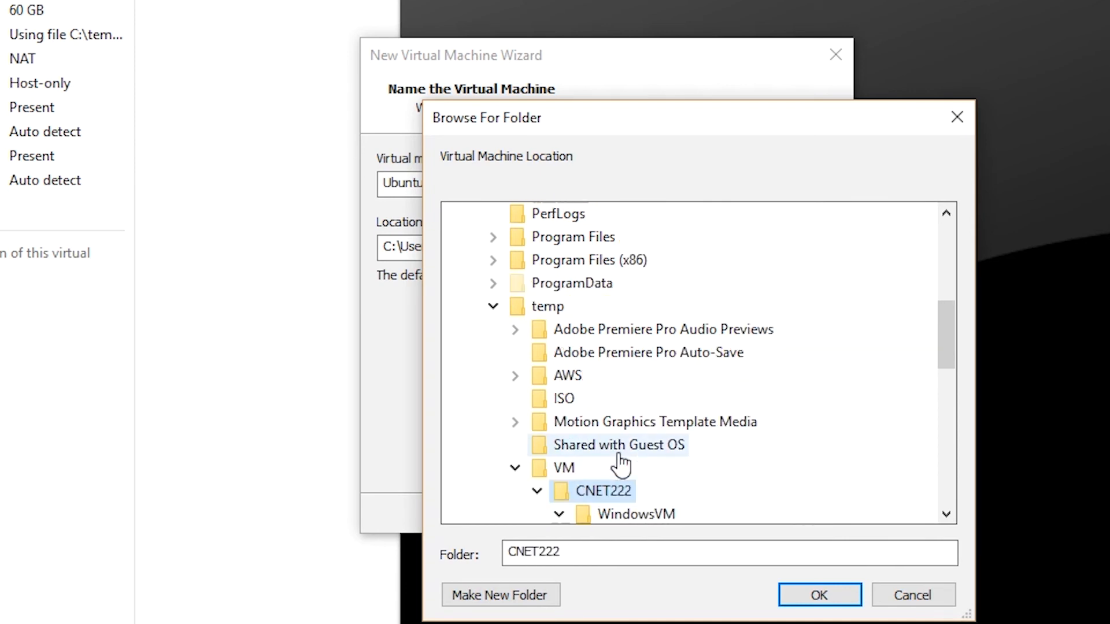
pyautogui.moveTo(943, 345); pyautogui.dragTo(954, 364)
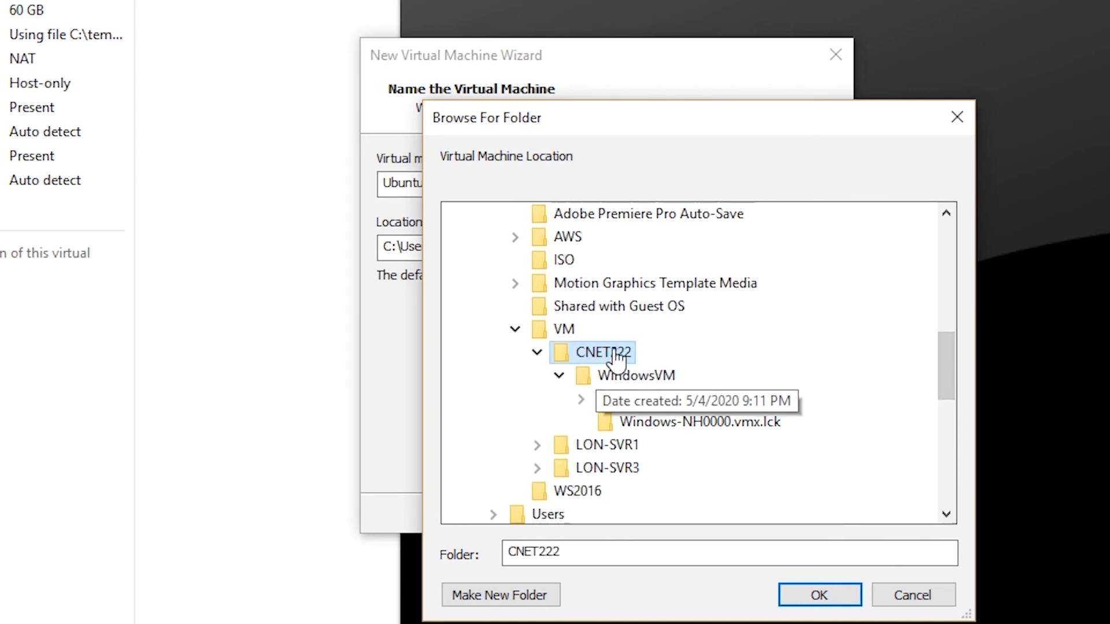
pyautogui.click(560, 377)
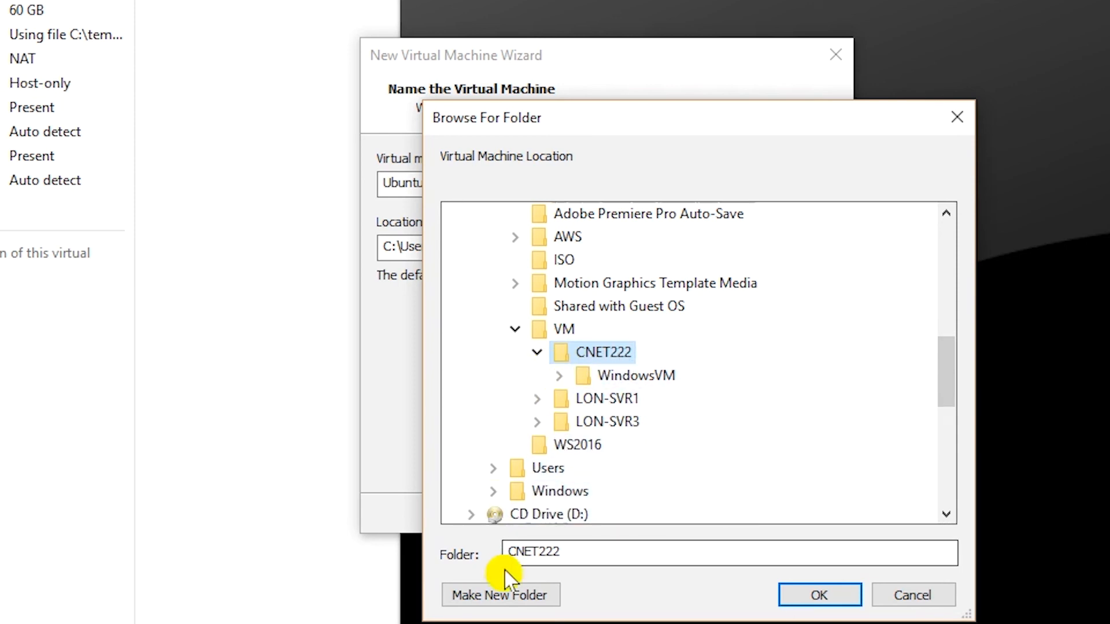
# Create a new UbuntuVM folder inside CNET222 and use it as the location
pyautogui.click(503, 593)
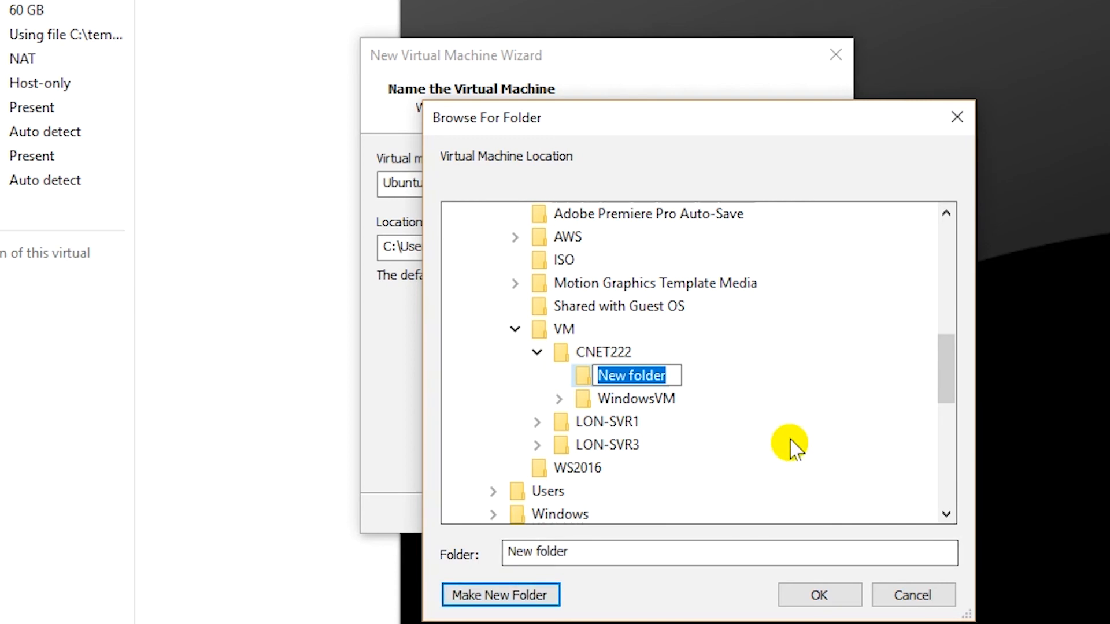
pyautogui.write('UbuntuVM')
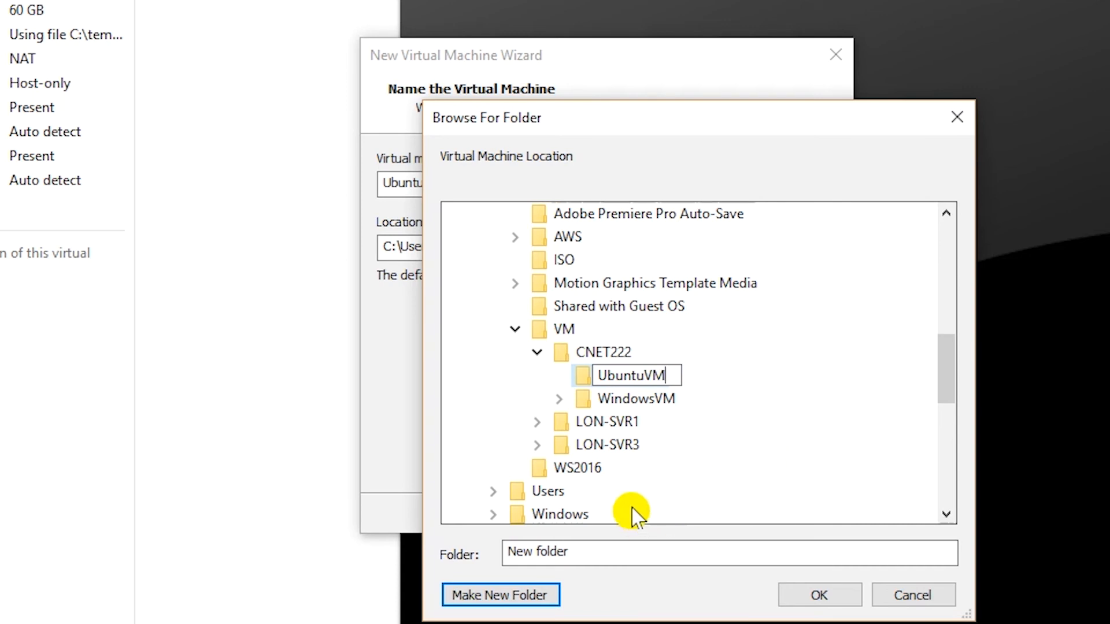
pyautogui.click(731, 385)
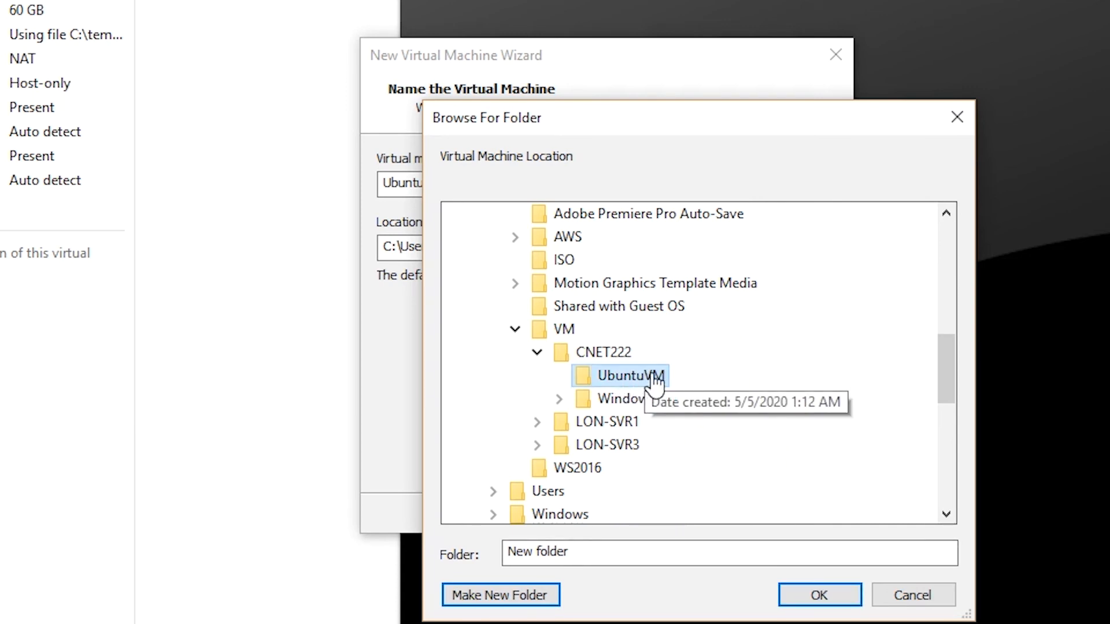
pyautogui.click(801, 596)
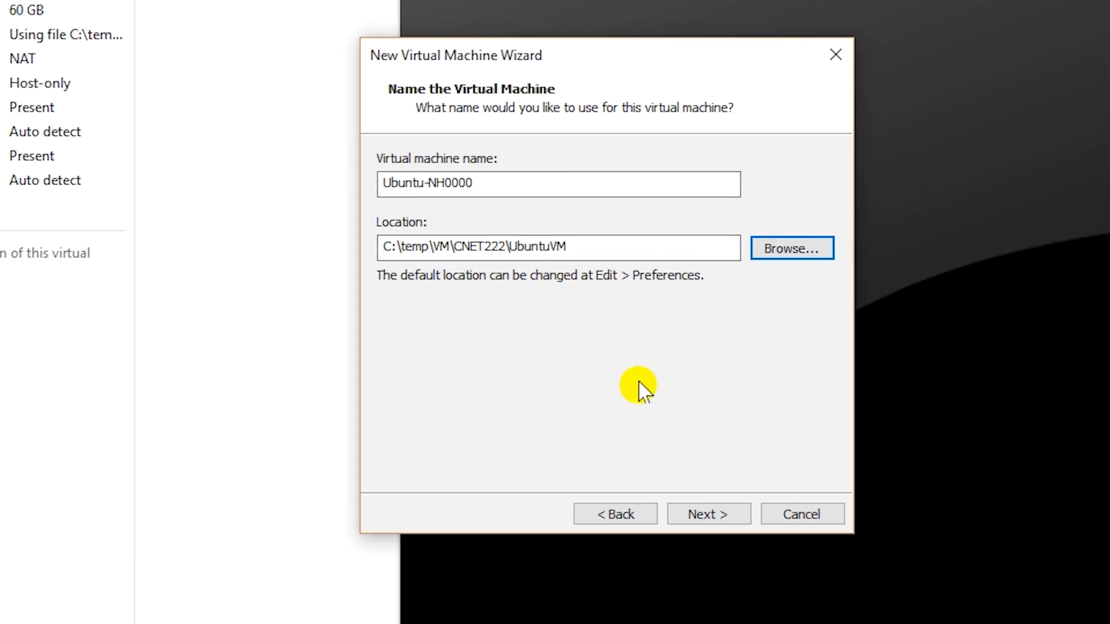
# Assign 2 processors with 2 cores each and 4 GB of memory
pyautogui.click(706, 513)
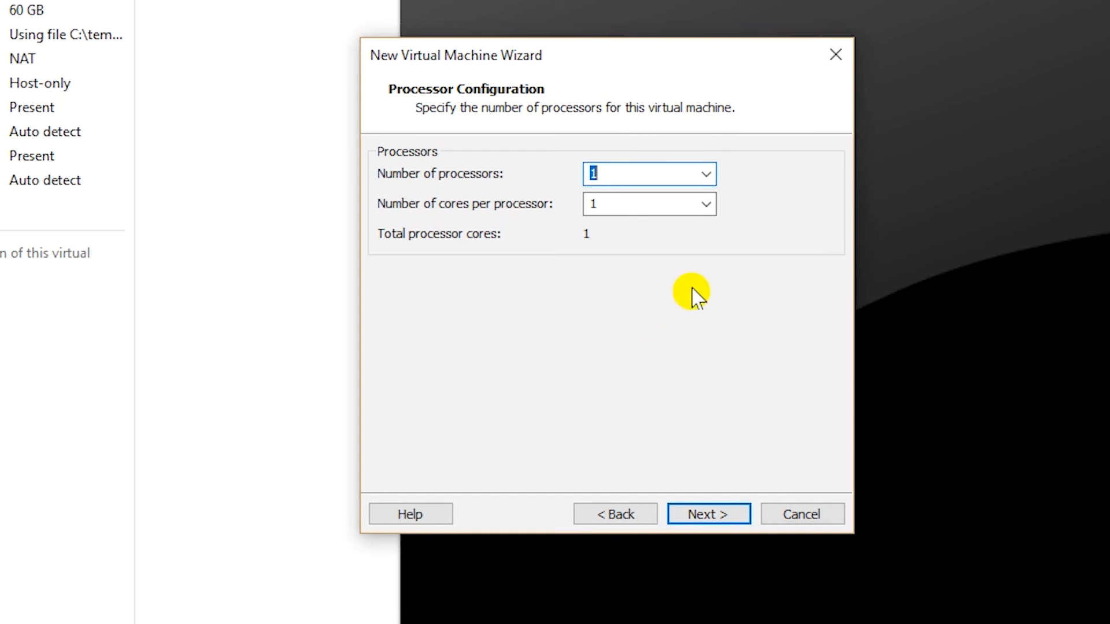
pyautogui.click(706, 174)
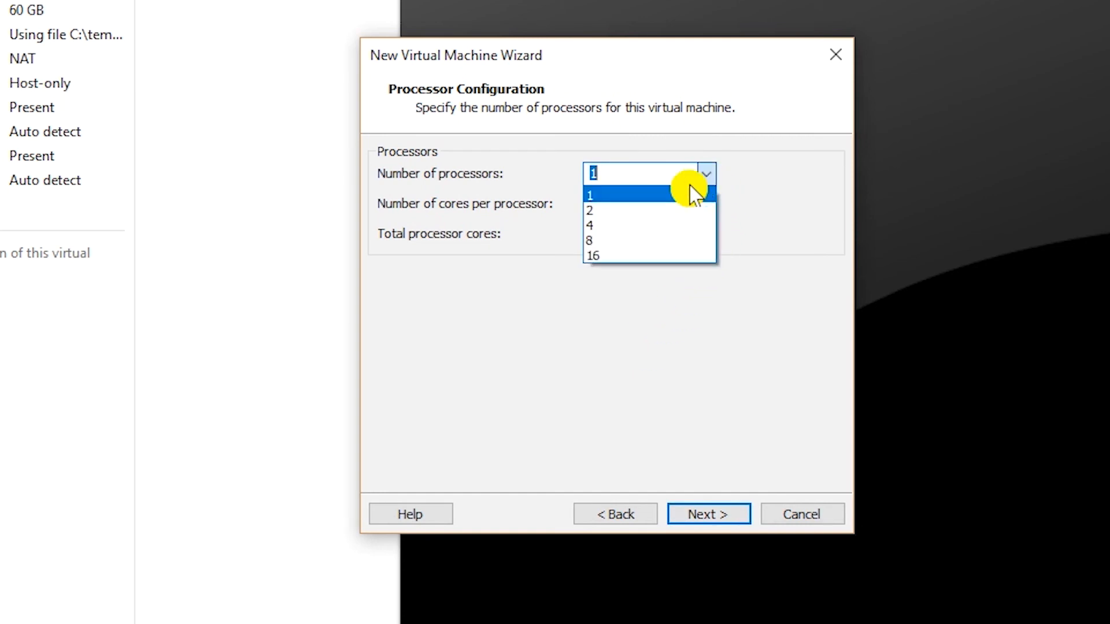
pyautogui.click(688, 210)
pyautogui.click(706, 207)
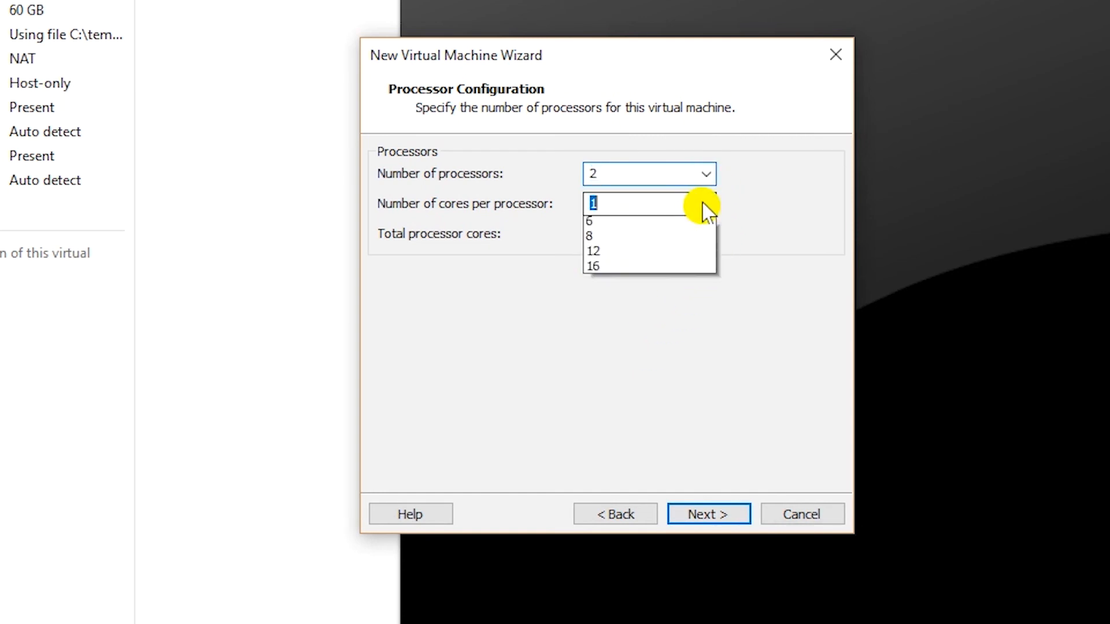
pyautogui.click(671, 238)
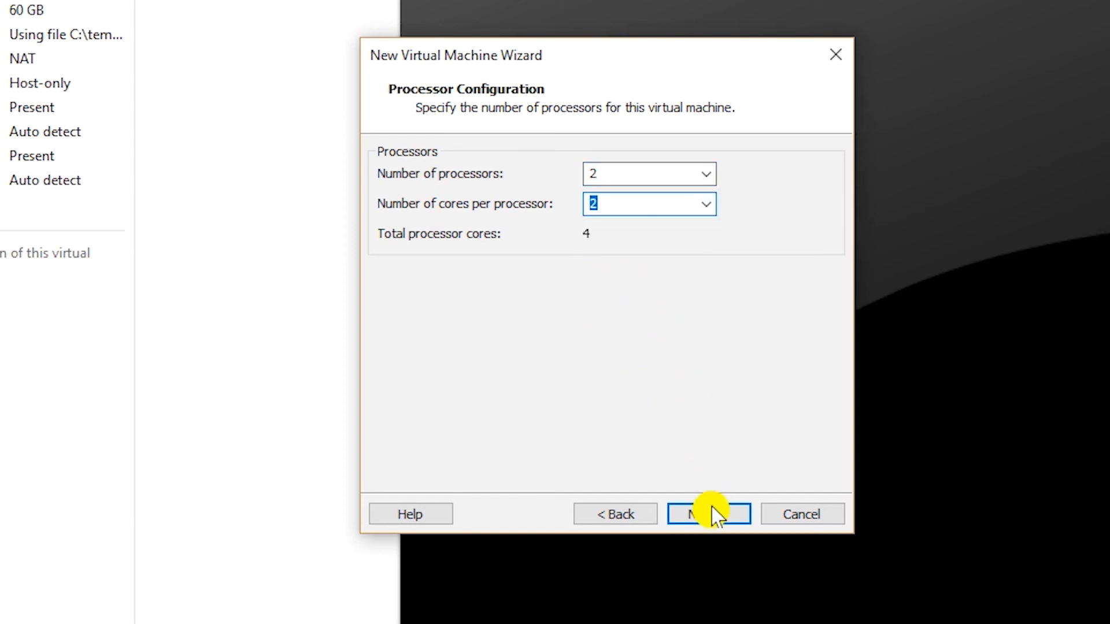
pyautogui.click(728, 516)
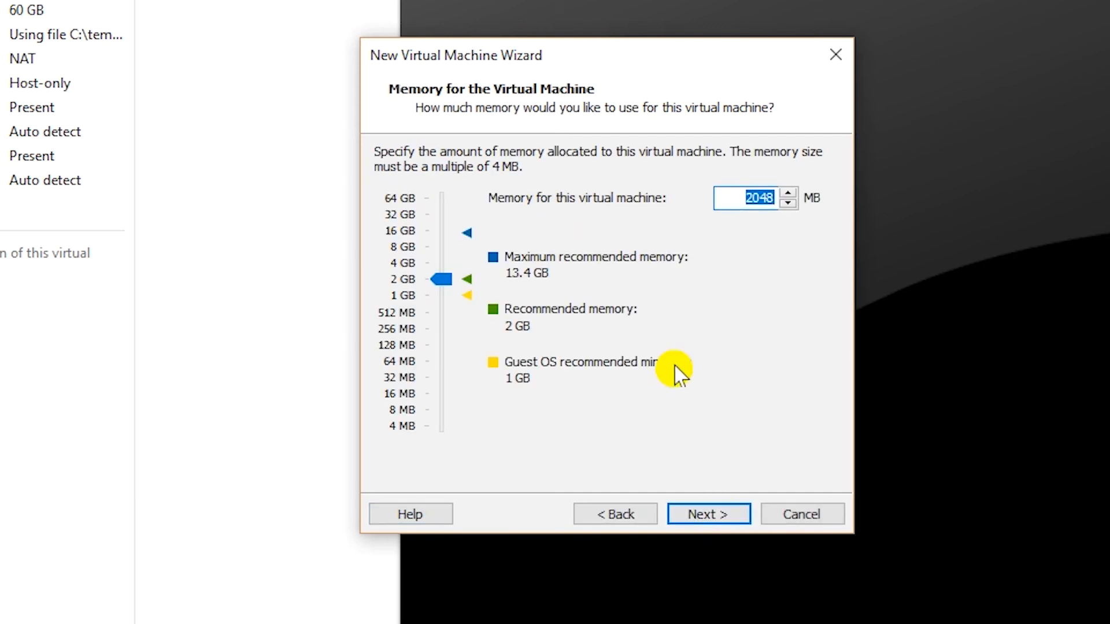
pyautogui.click(400, 266)
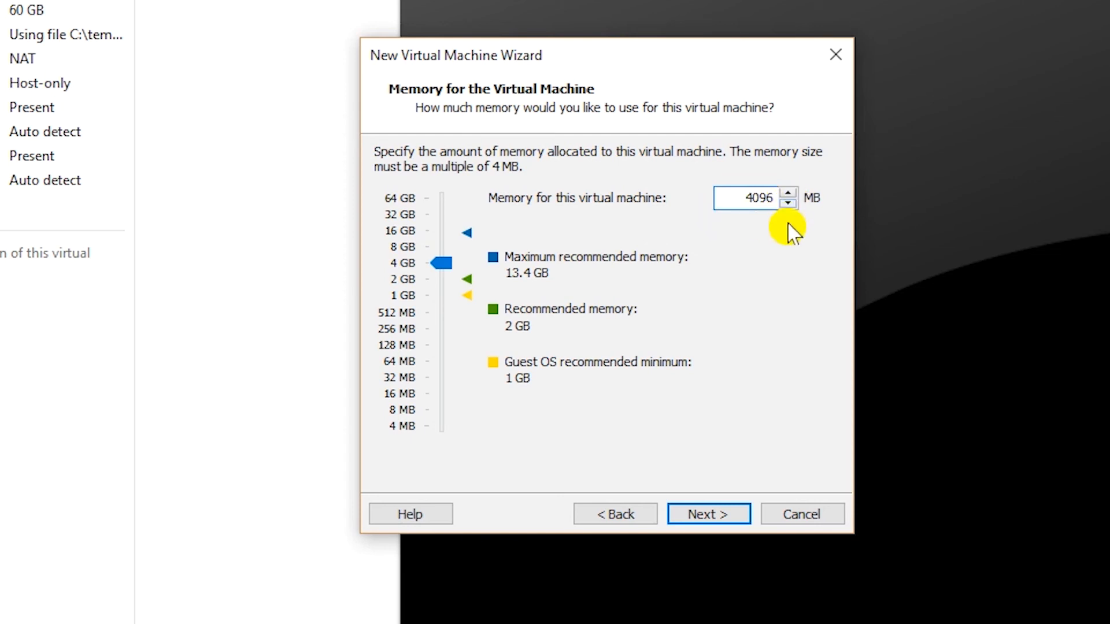
pyautogui.click(716, 518)
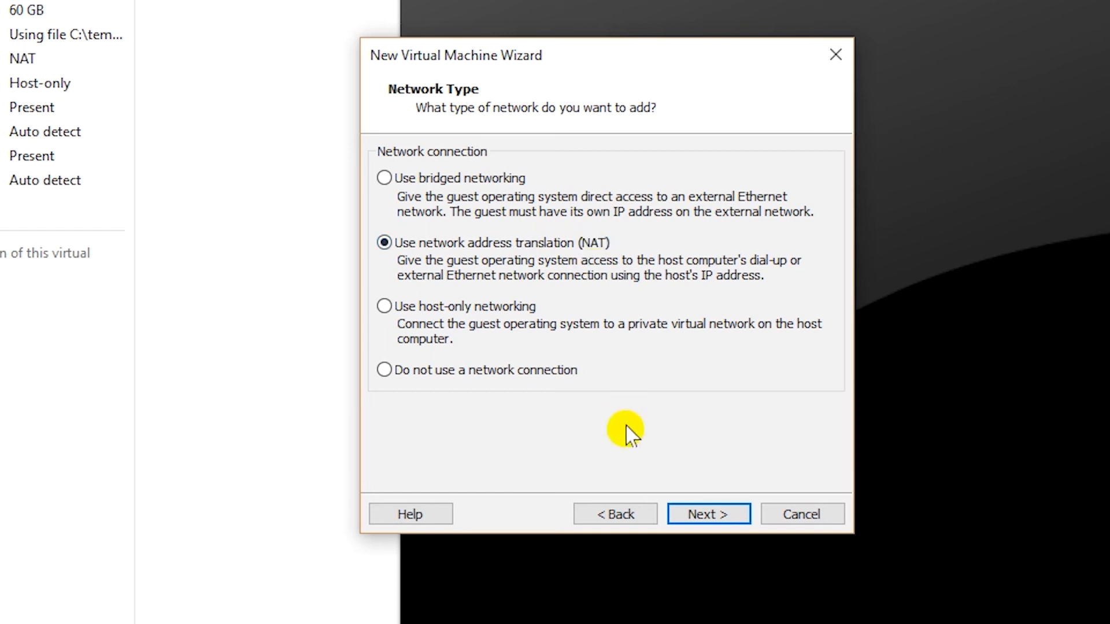
# Keep NAT networking, the LSI Logic controller and SCSI disk, and create a new disk
pyautogui.click(712, 518)
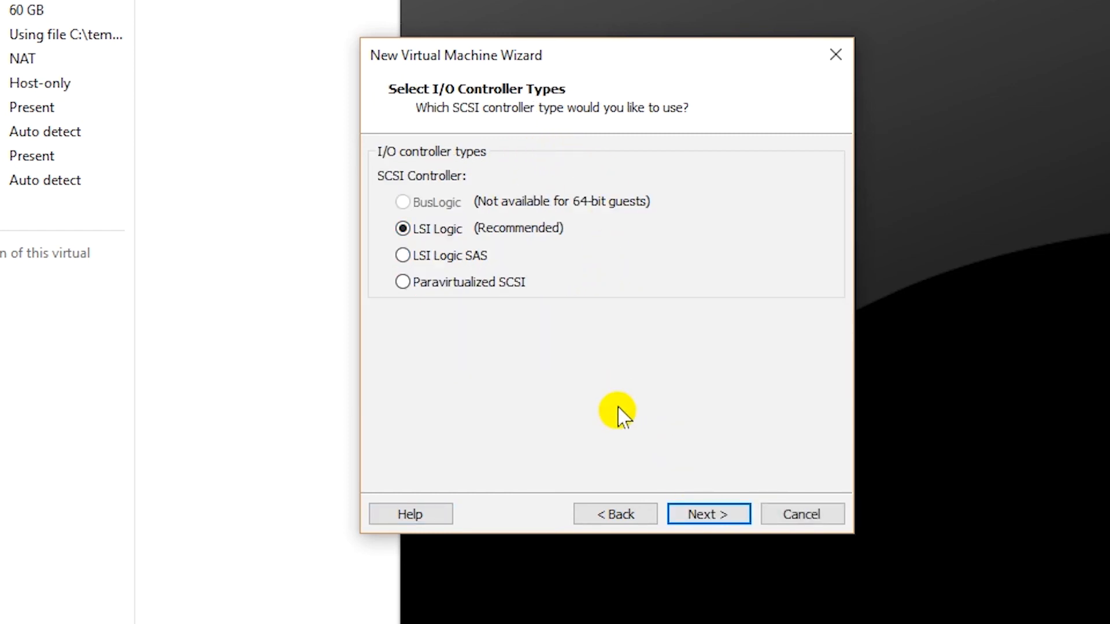
pyautogui.click(709, 515)
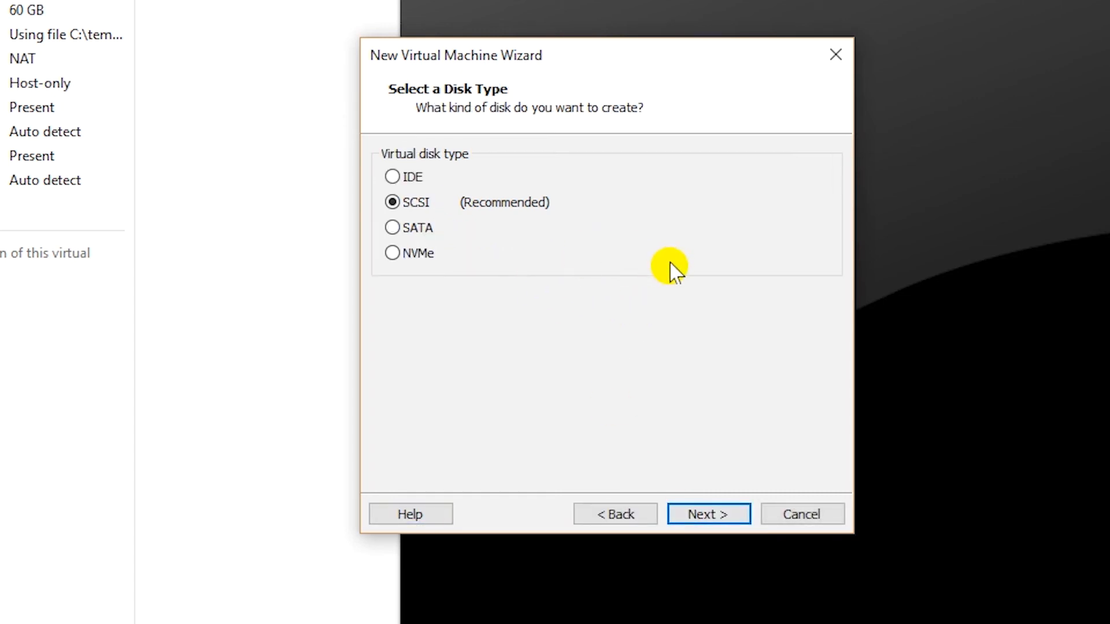
pyautogui.click(727, 523)
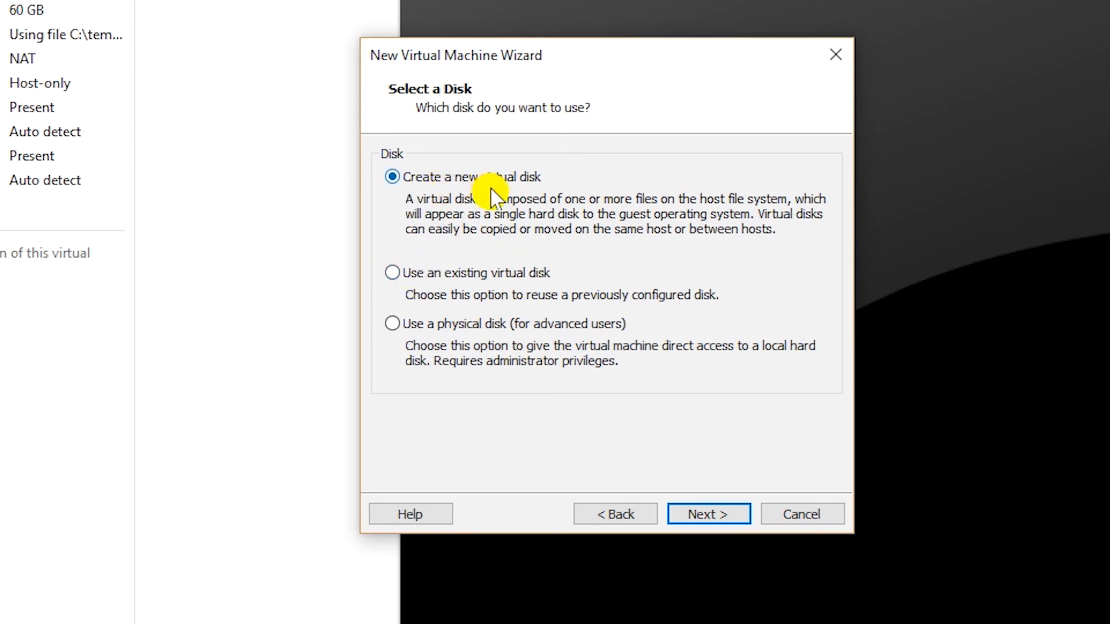
pyautogui.click(713, 515)
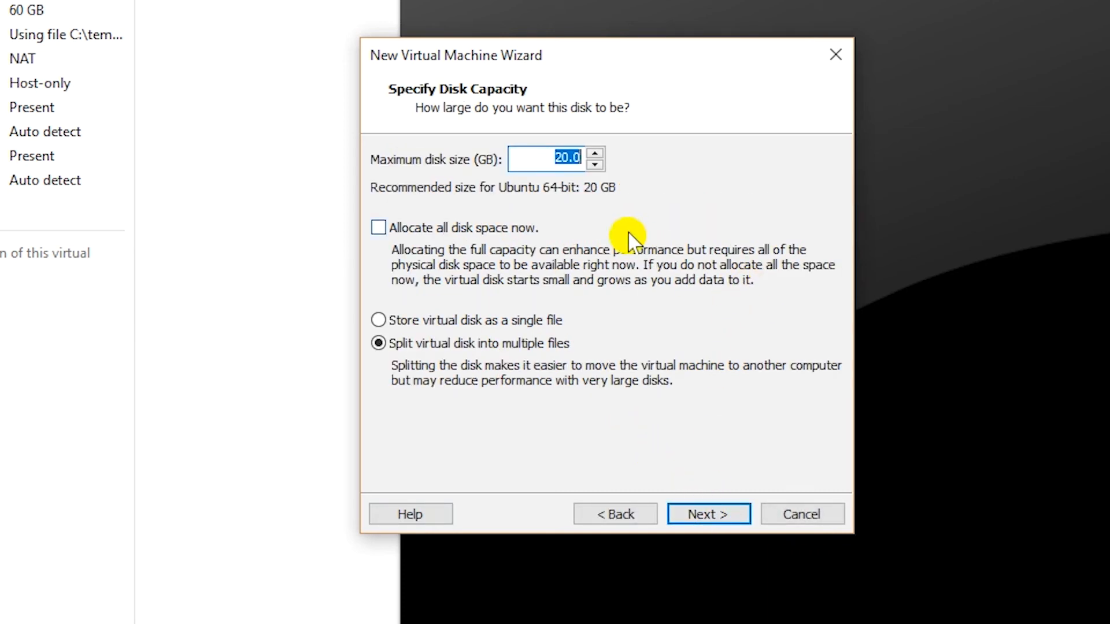
# Make the disk 30 GB as a single file and finish creating the VM
pyautogui.write('30')
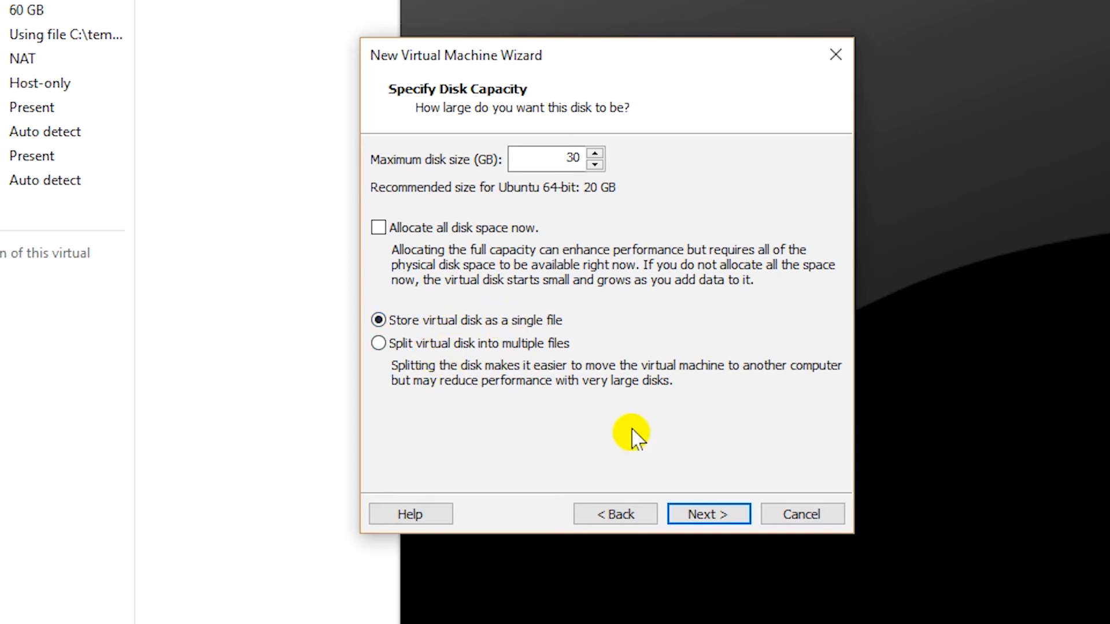
pyautogui.click(699, 514)
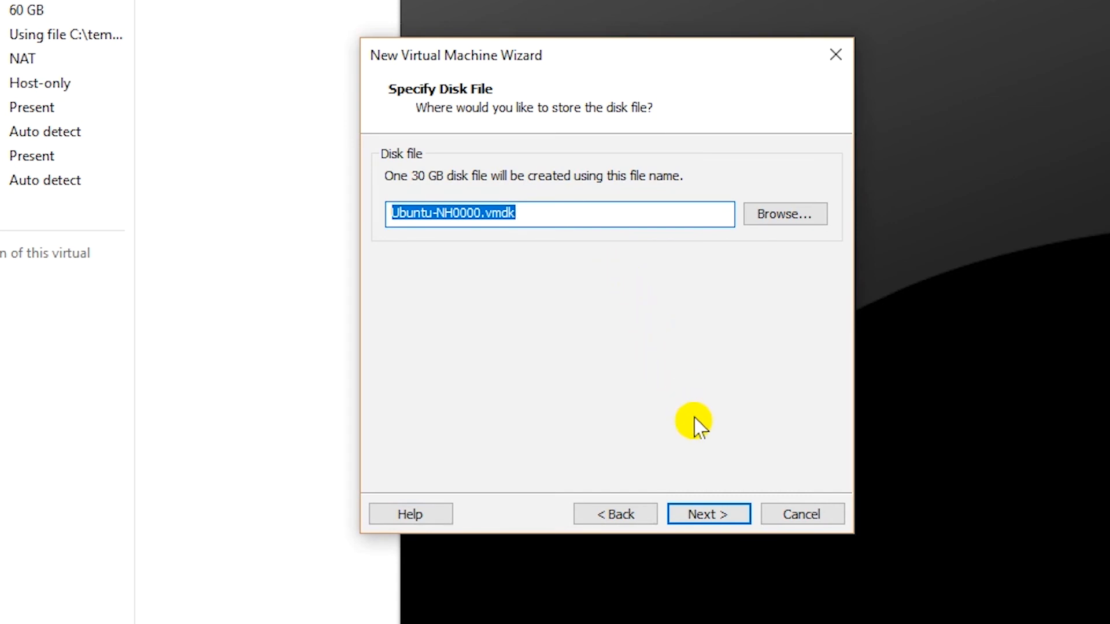
pyautogui.click(712, 515)
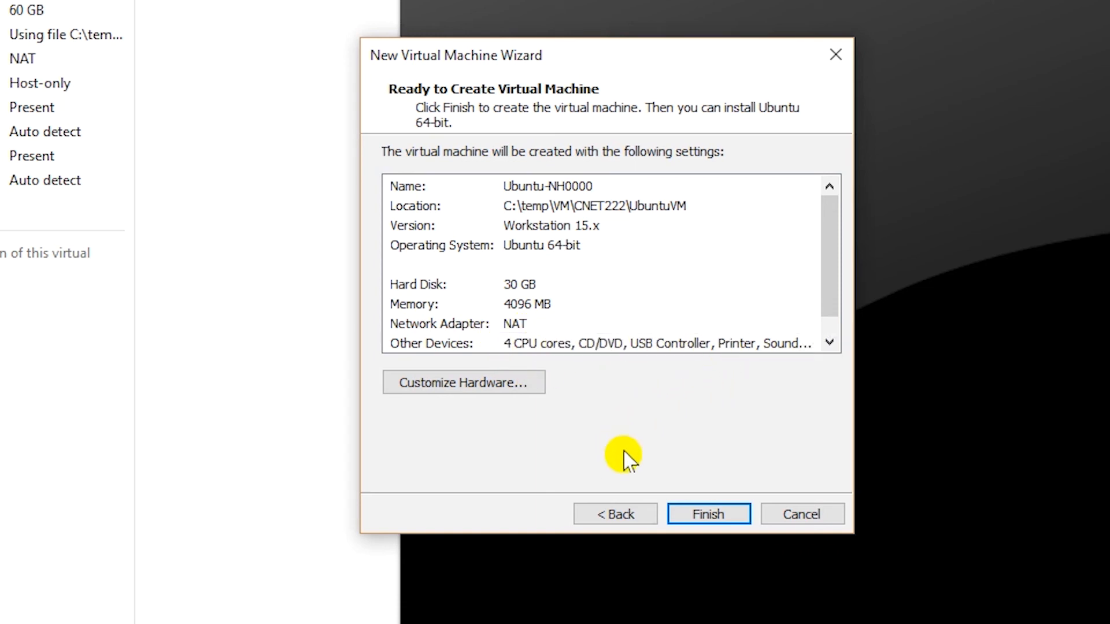
pyautogui.click(729, 514)
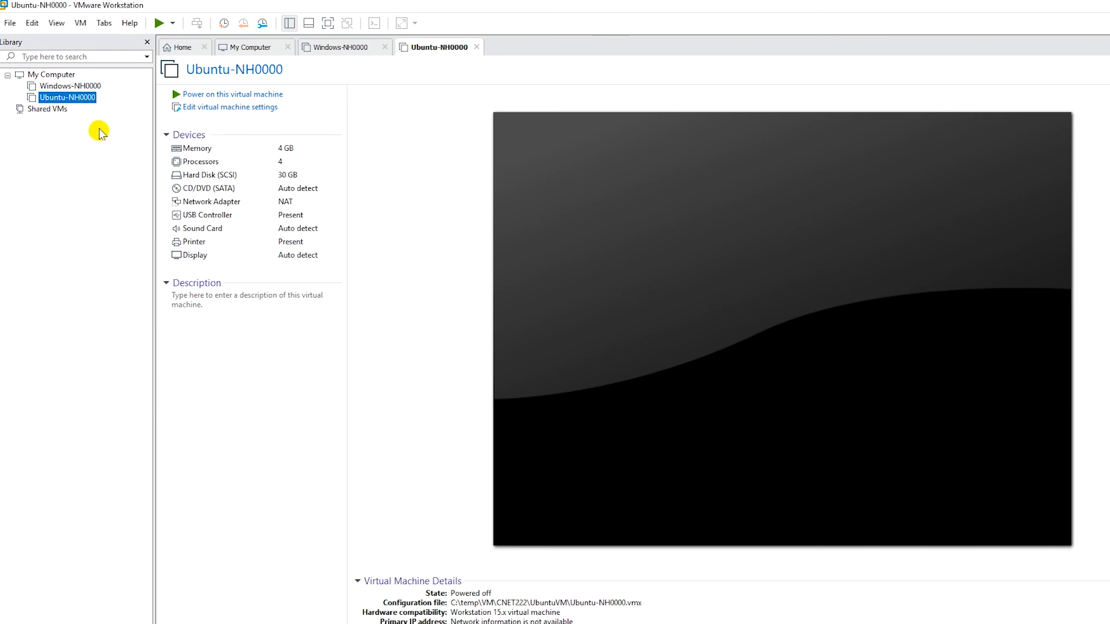
# Point the CD/DVD (SATA) drive to the ubuntu-18.04.3-desktop-amd64.iso image in C:\temp\ISO
pyautogui.click(207, 193)
pyautogui.doubleClick(266, 188)
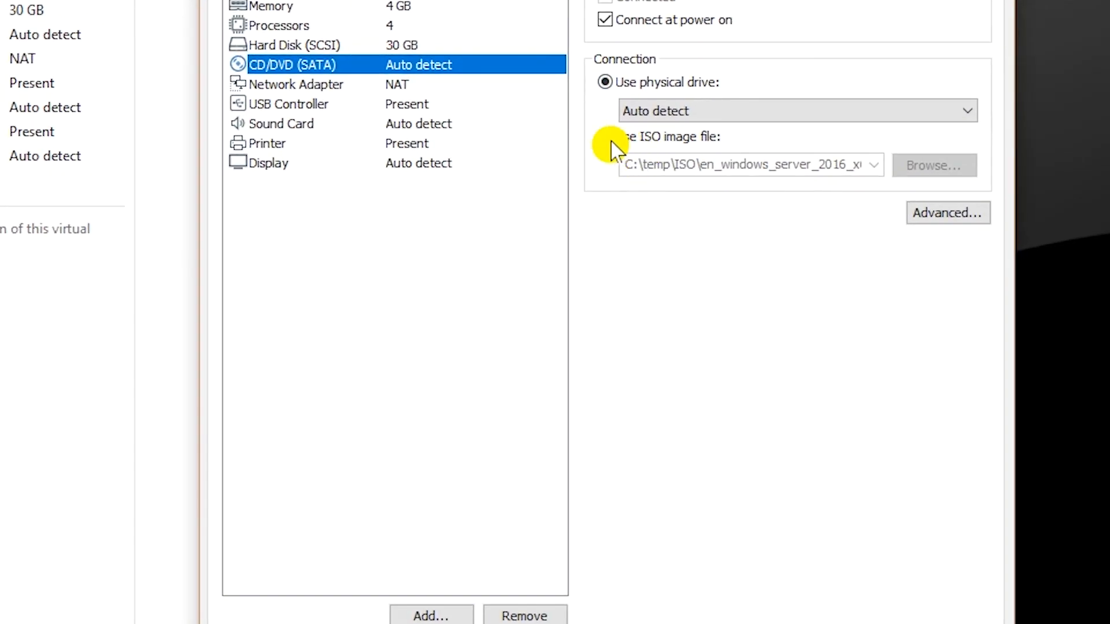
pyautogui.click(669, 142)
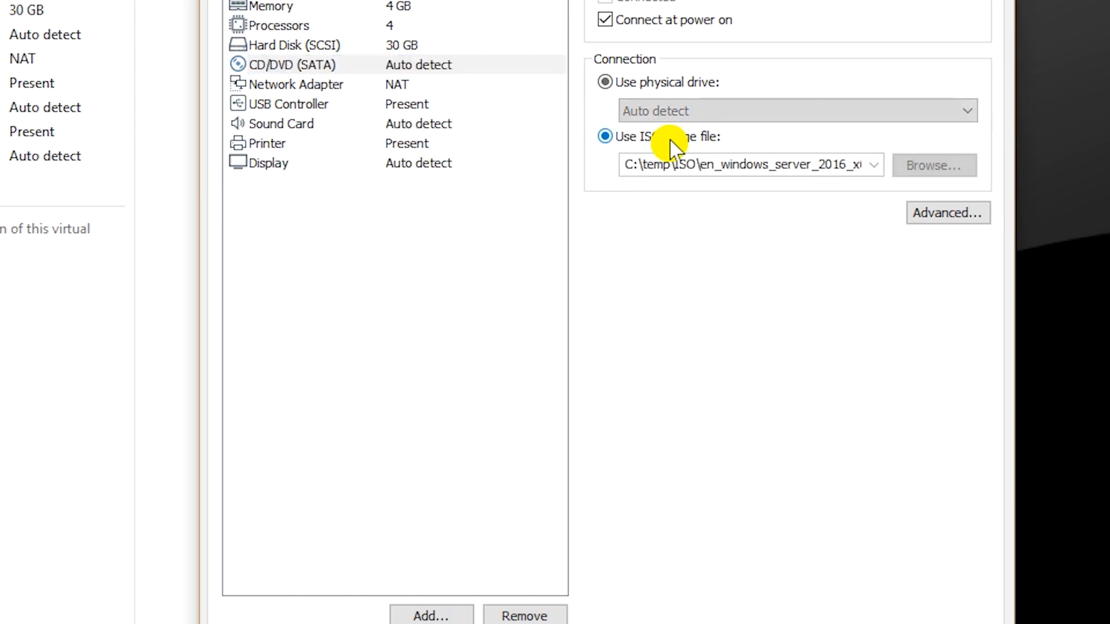
pyautogui.click(909, 169)
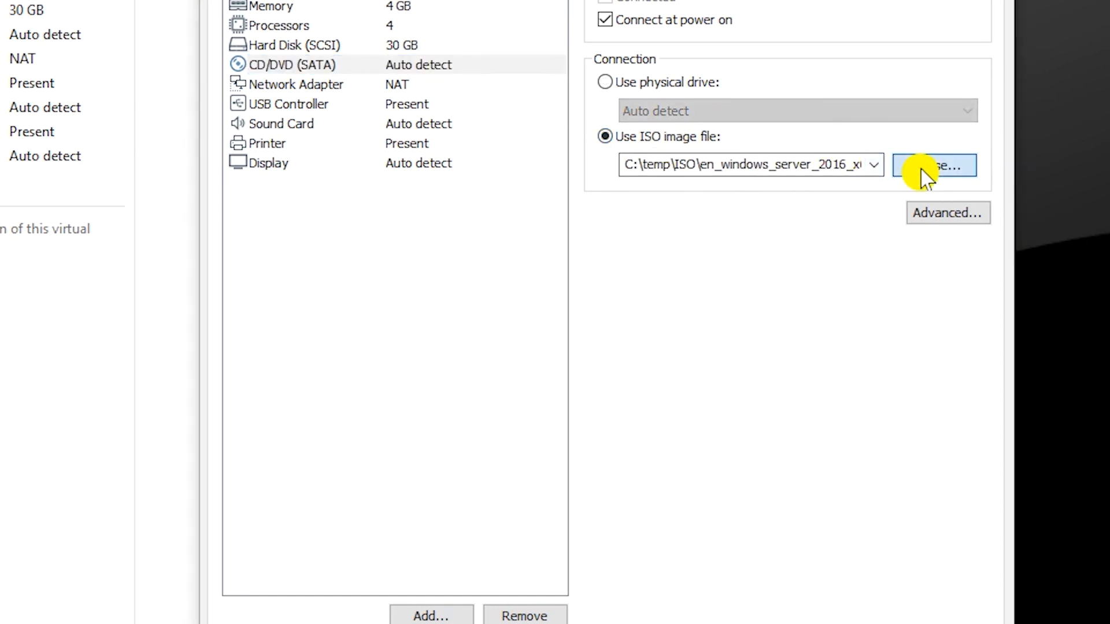
pyautogui.click(622, 110)
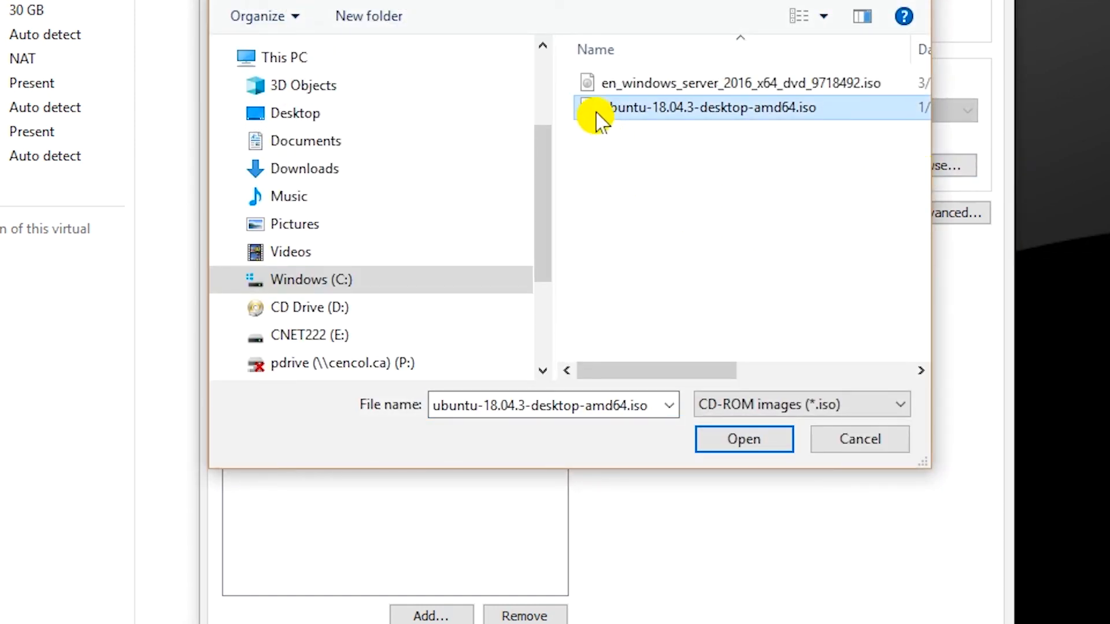
pyautogui.click(625, 110)
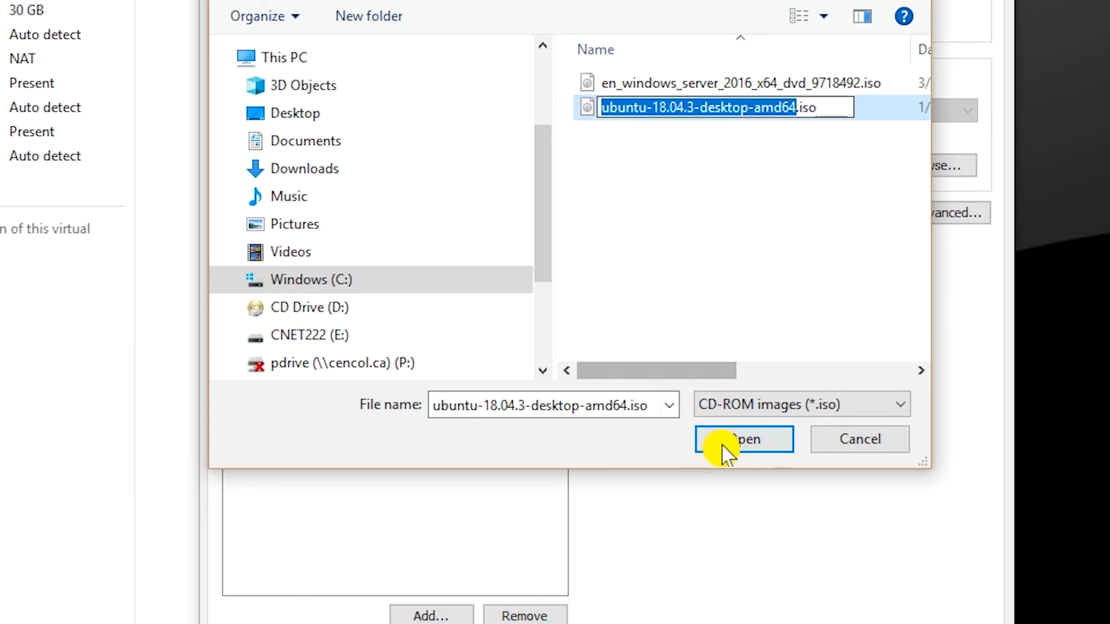
pyautogui.click(753, 451)
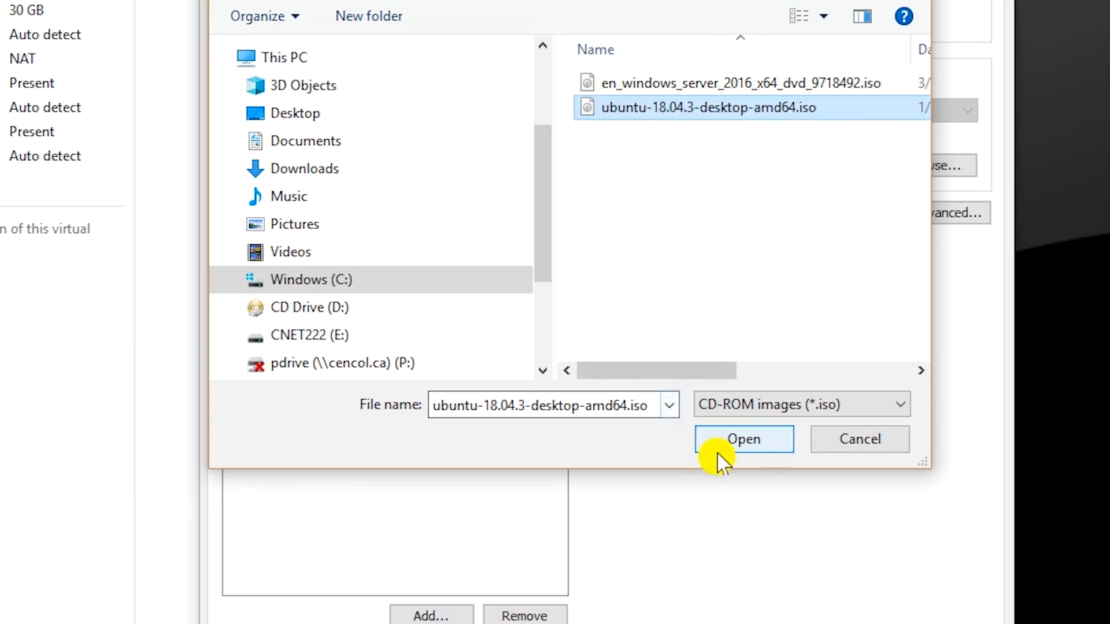
pyautogui.click(752, 452)
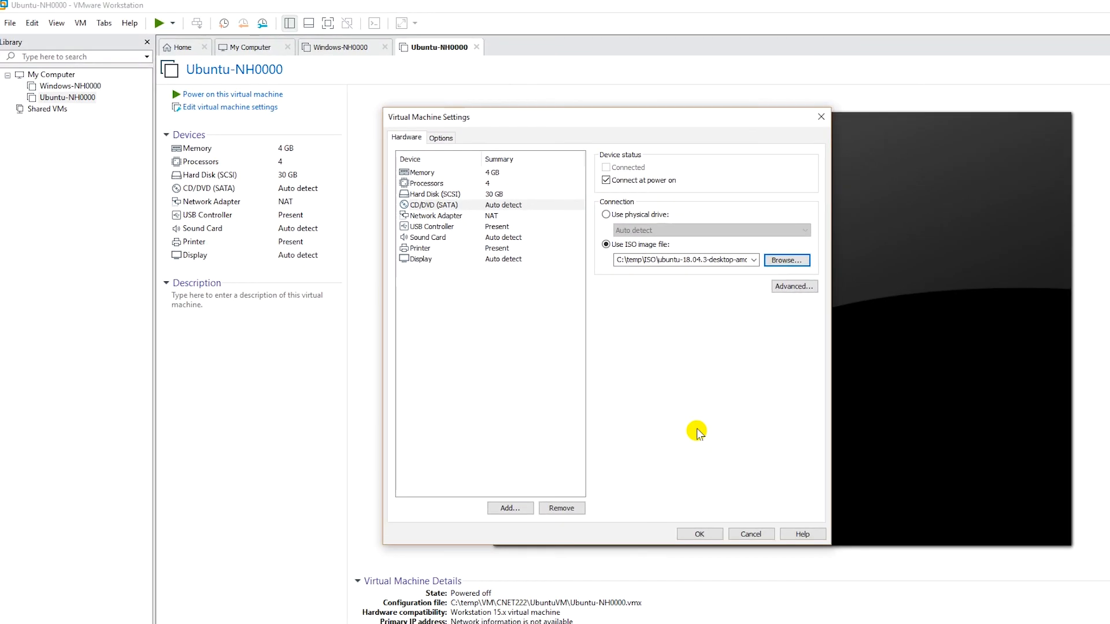
pyautogui.click(696, 537)
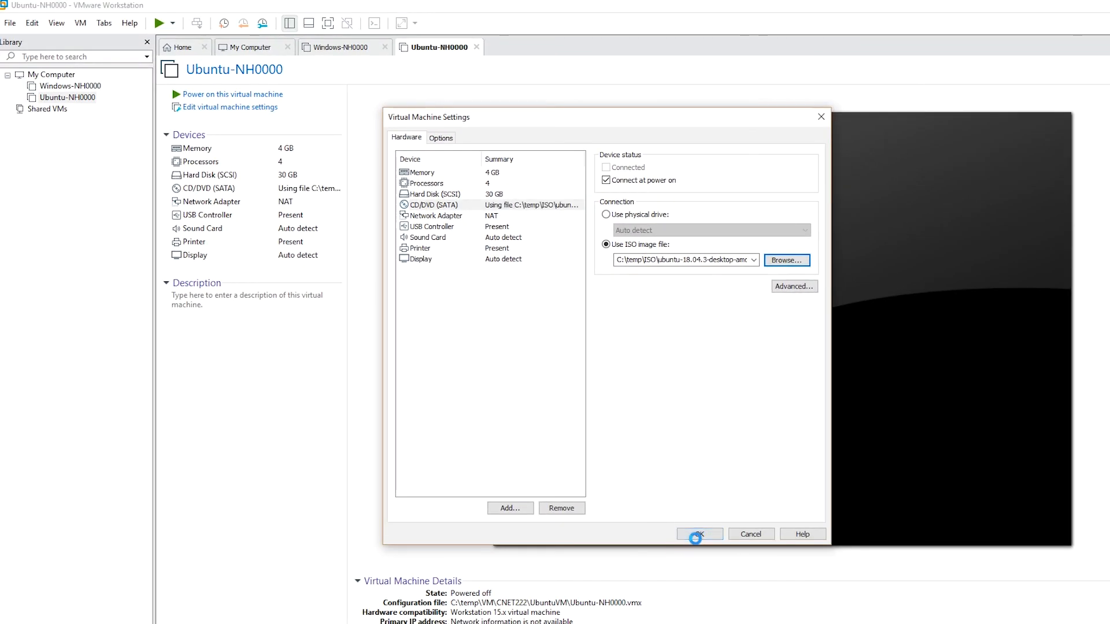
# Power on Ubuntu-NH0000 and let it boot to the Ubuntu installer Welcome screen
pyautogui.click(35, 171)
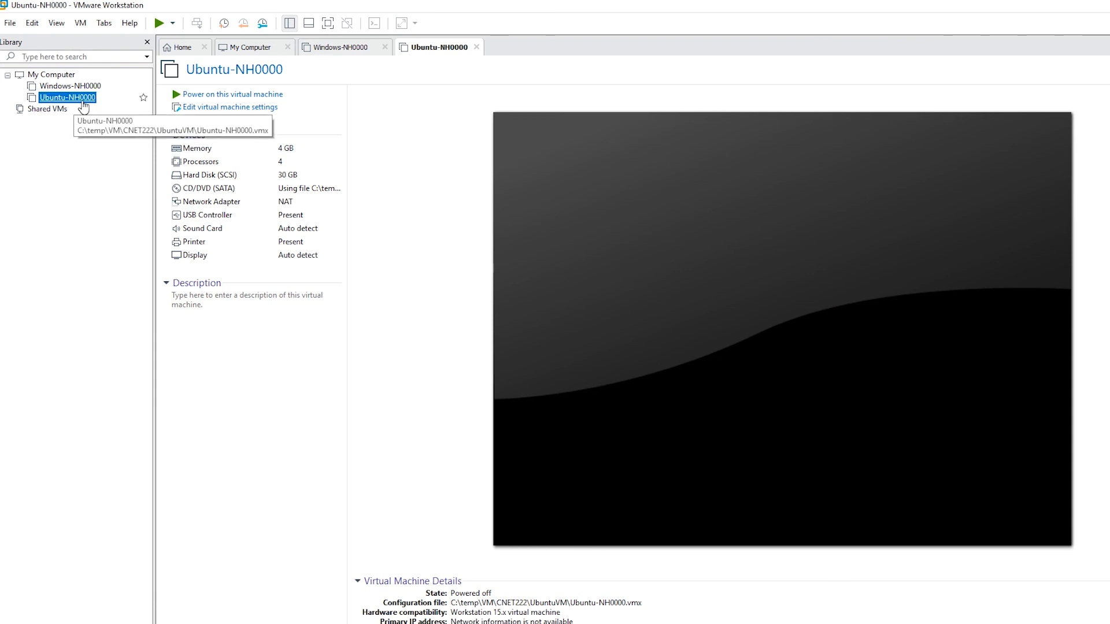
pyautogui.click(156, 23)
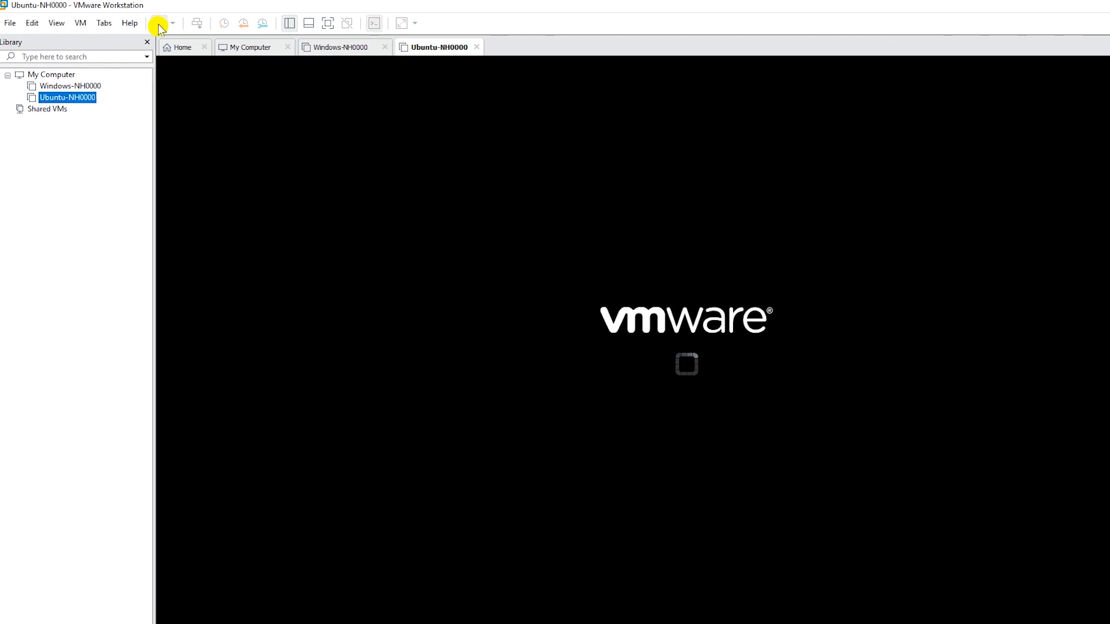
pyautogui.click(396, 179)
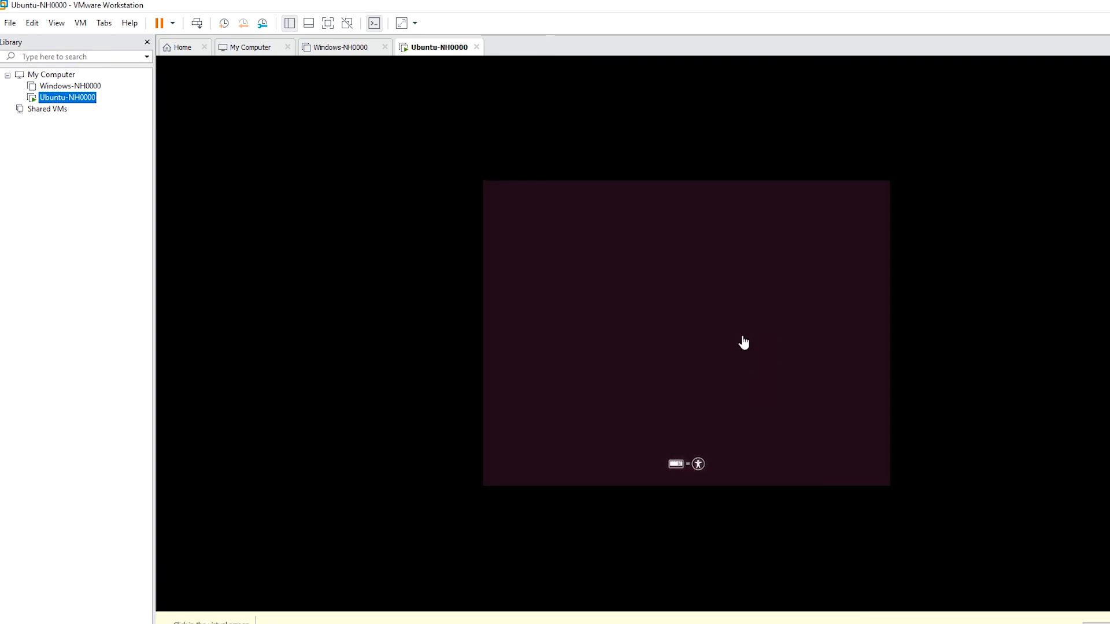
pyautogui.click(761, 346)
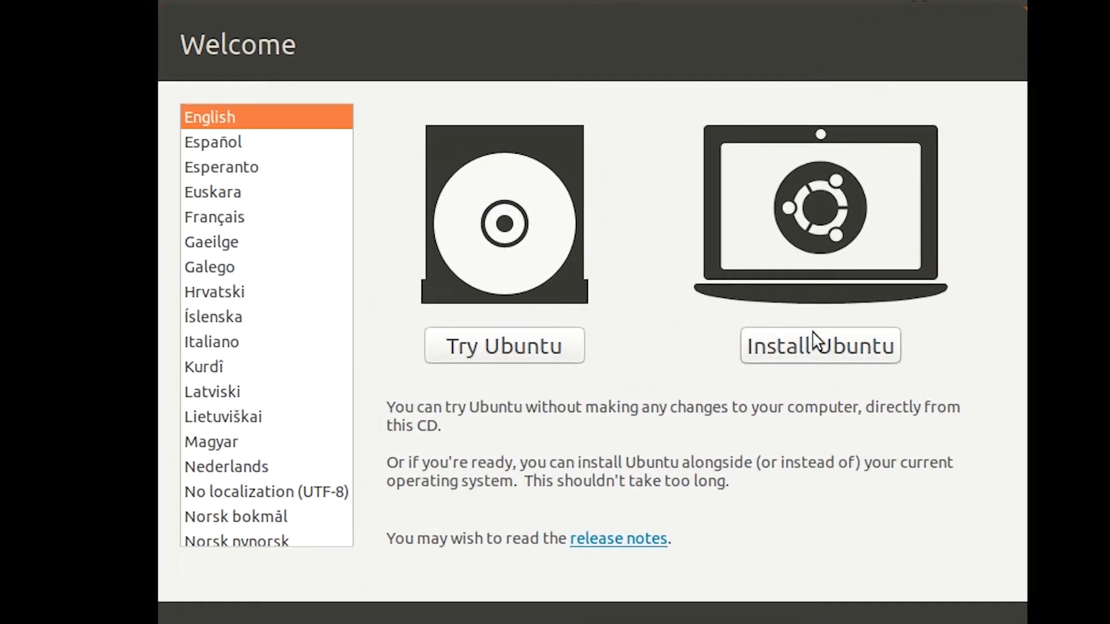
# Install Ubuntu in English with US keyboard, no update downloads, erasing the whole disk
pyautogui.click(836, 353)
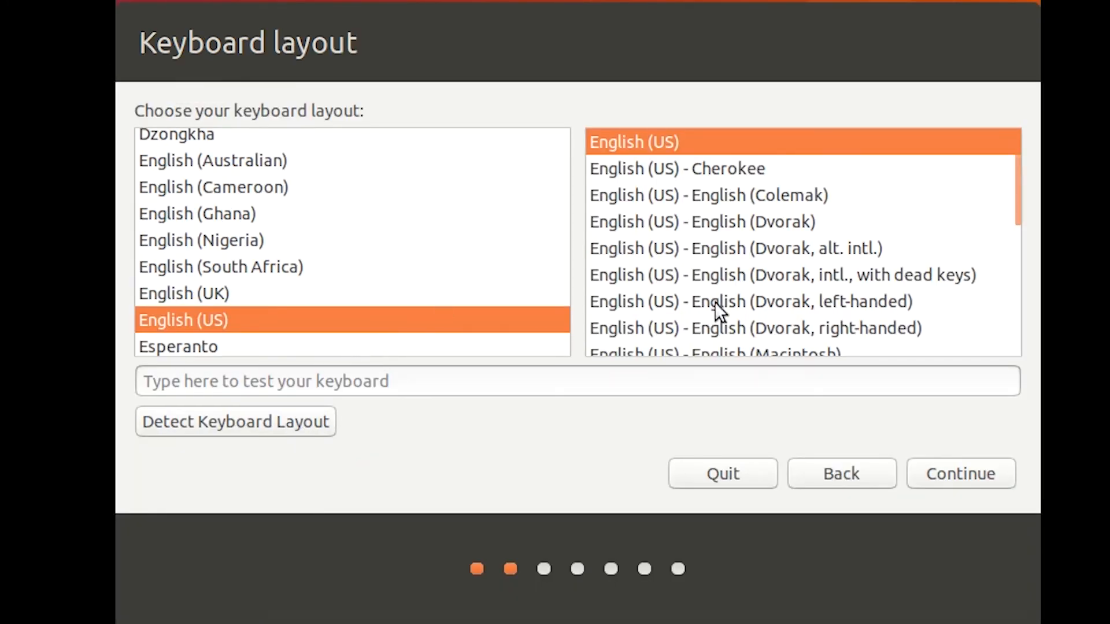
pyautogui.click(968, 479)
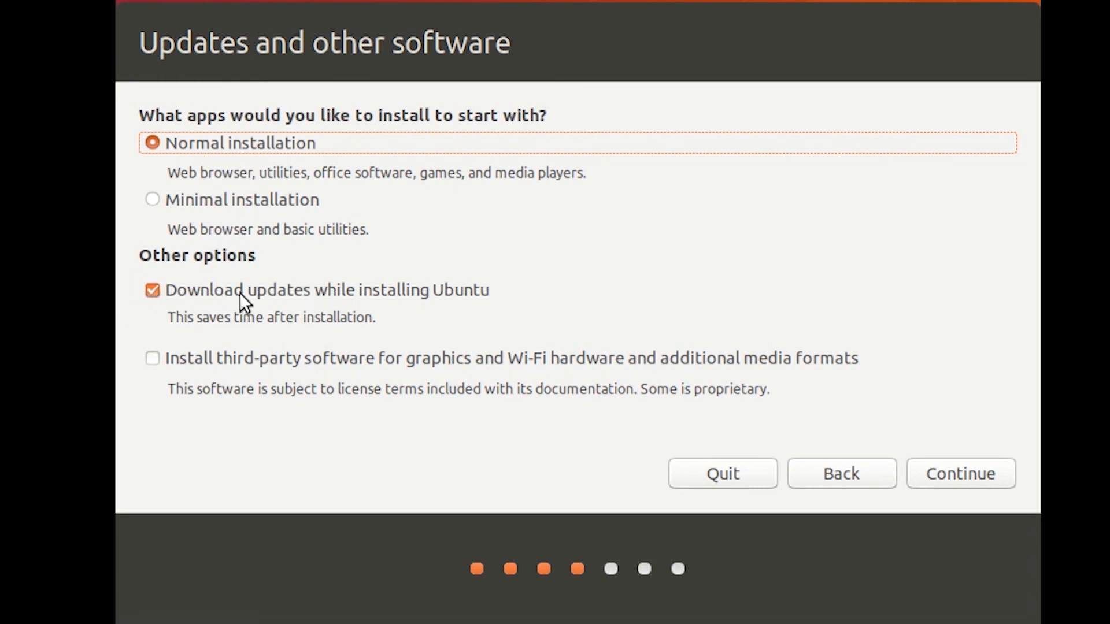
pyautogui.click(151, 295)
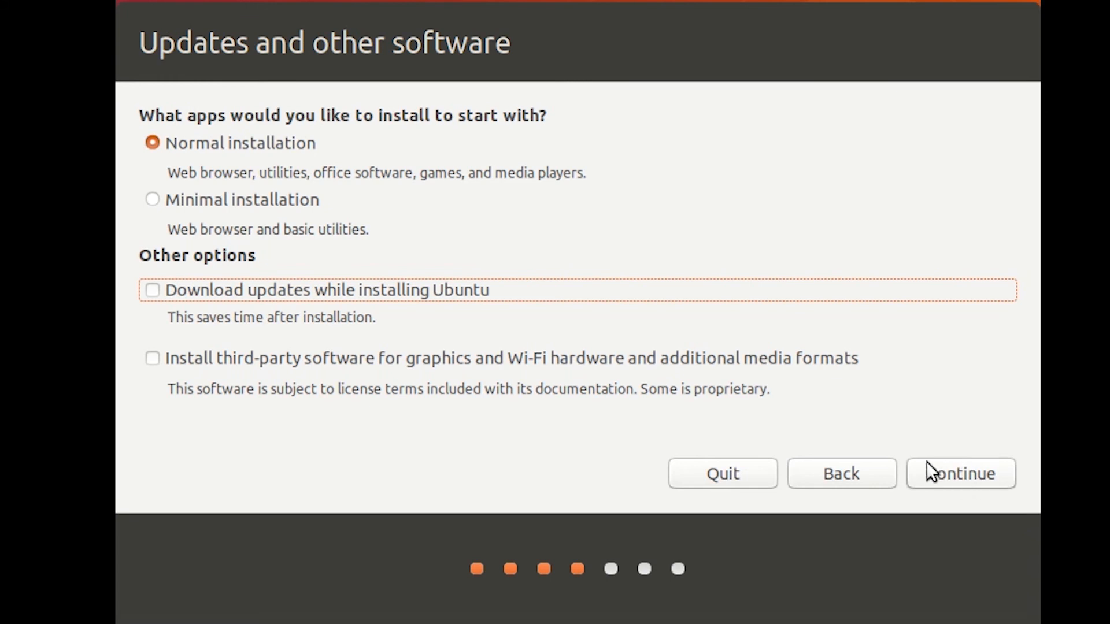
pyautogui.click(967, 471)
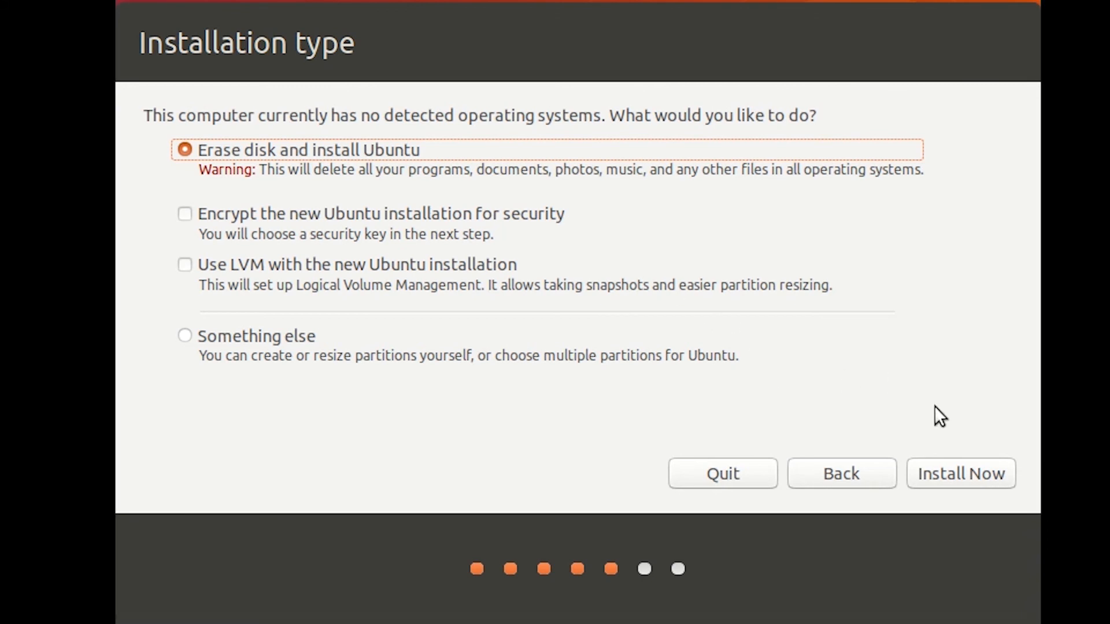
pyautogui.click(970, 474)
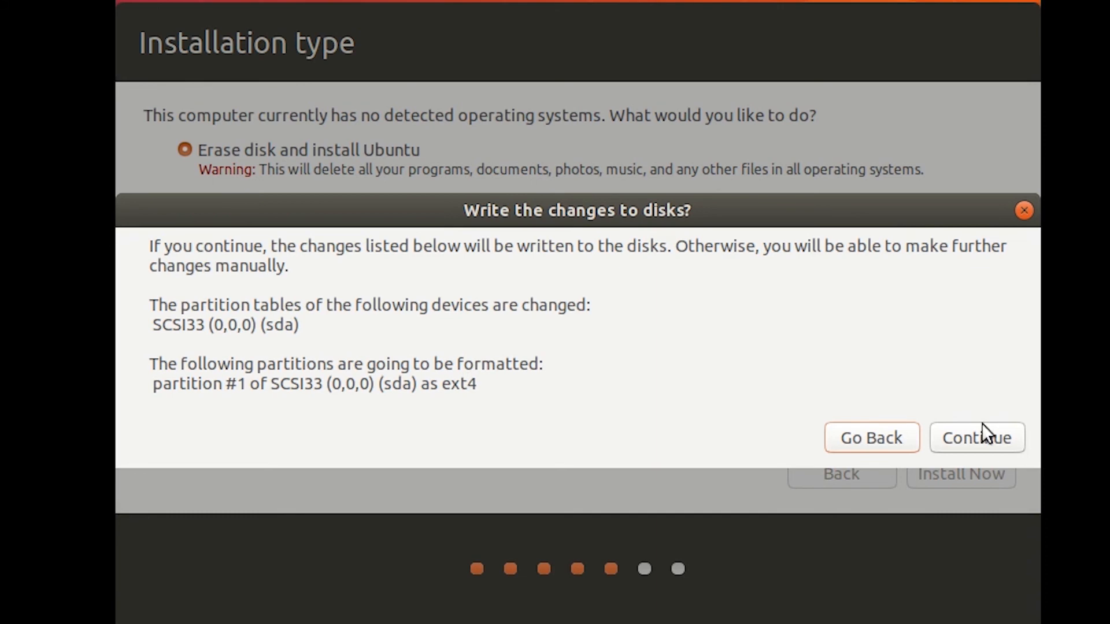
pyautogui.click(968, 442)
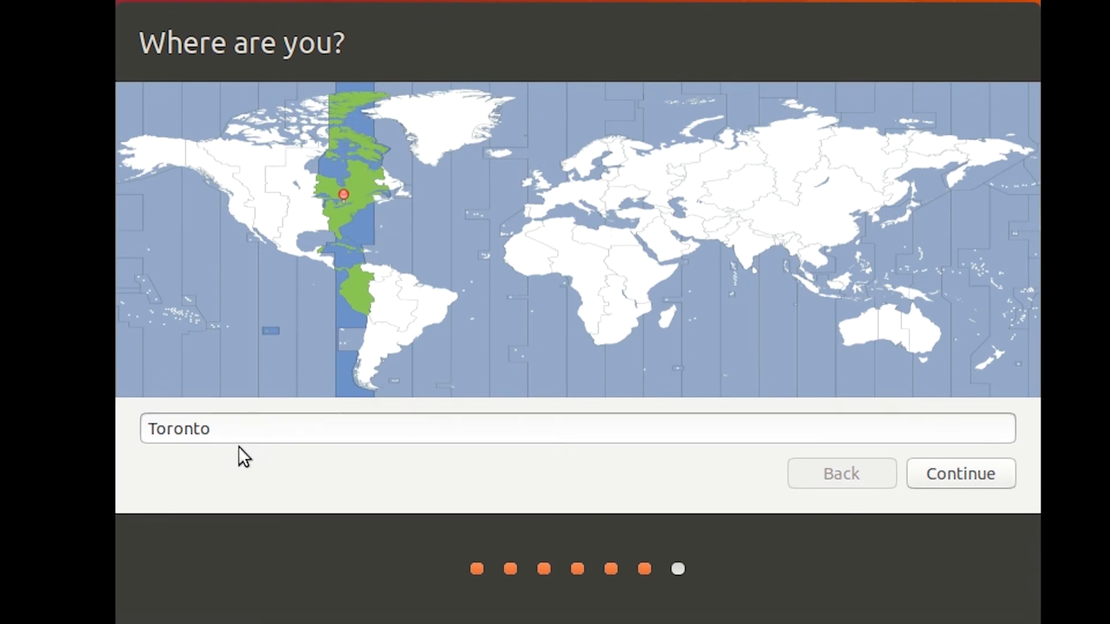
# Accept Toronto as location, enter the user's full name and computer name NH-Ubuntu
pyautogui.click(270, 431)
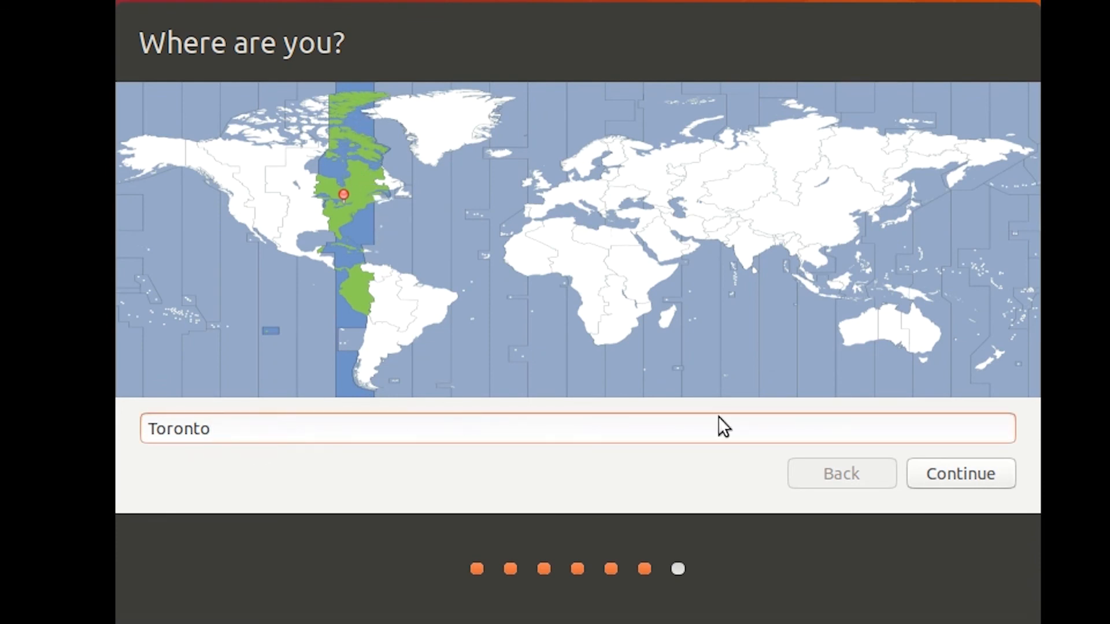
pyautogui.click(964, 476)
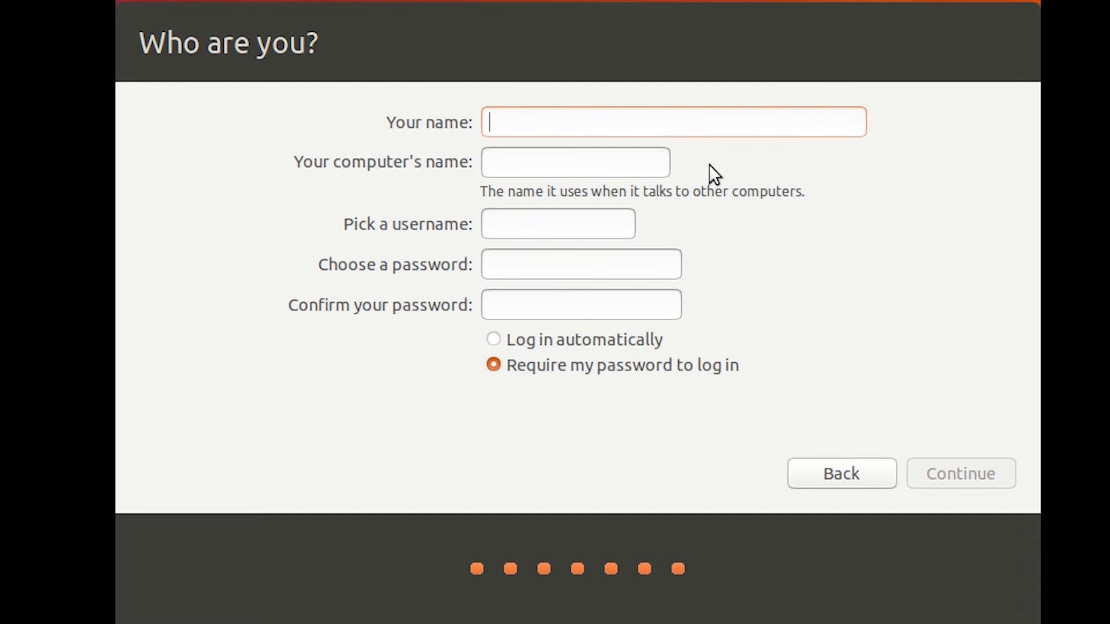
pyautogui.write('Nurul')
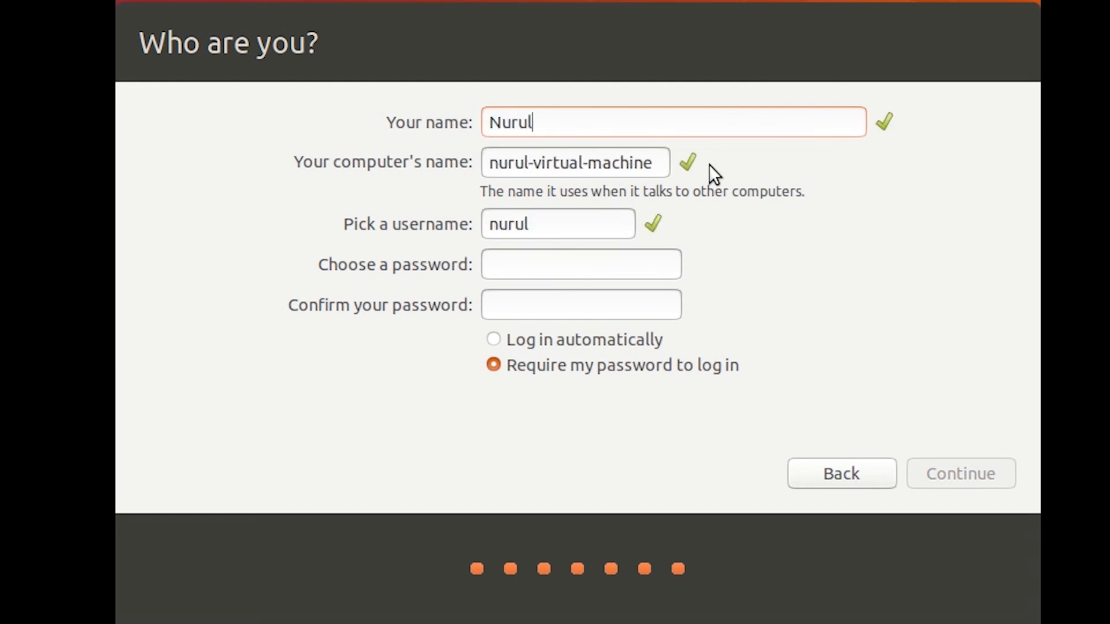
pyautogui.write(' Huda')
pyautogui.press('Tab')
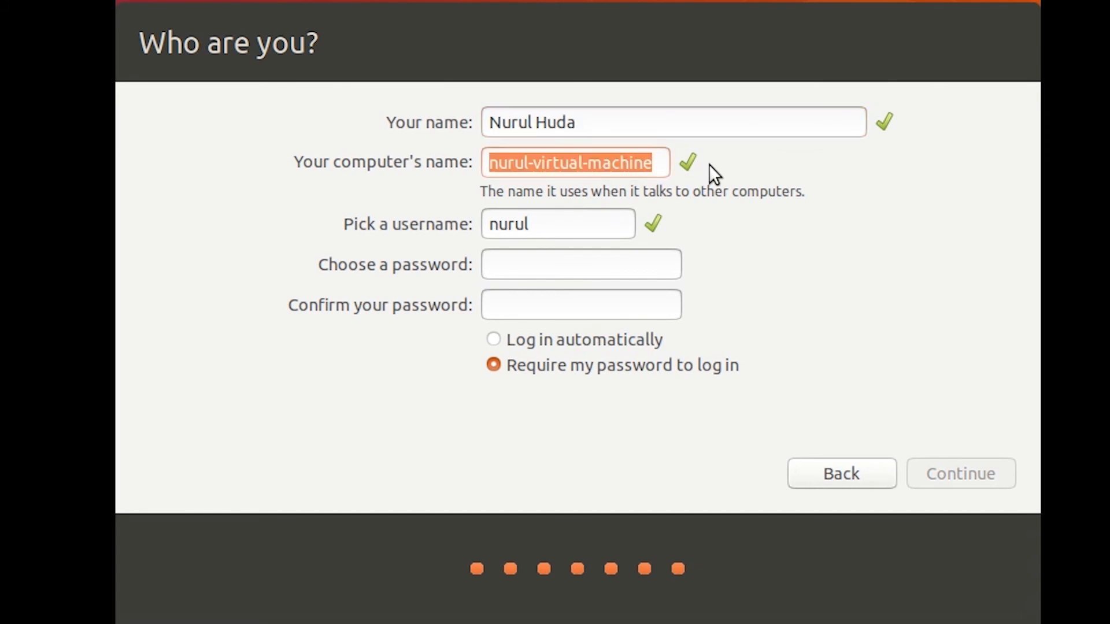
pyautogui.write('NH')
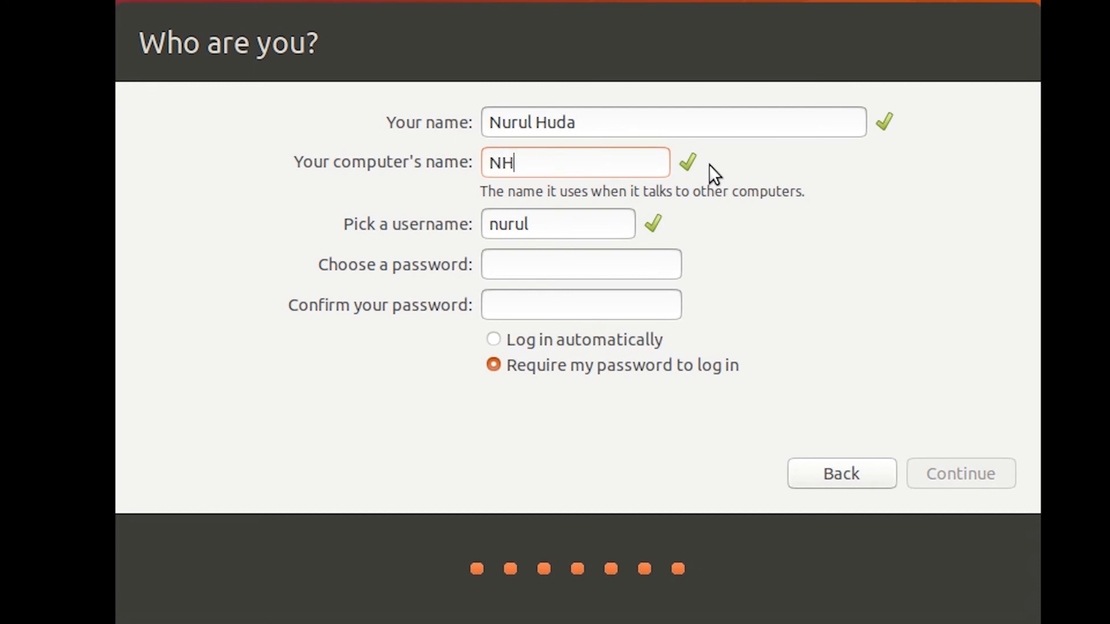
pyautogui.write('-Ubuntu')
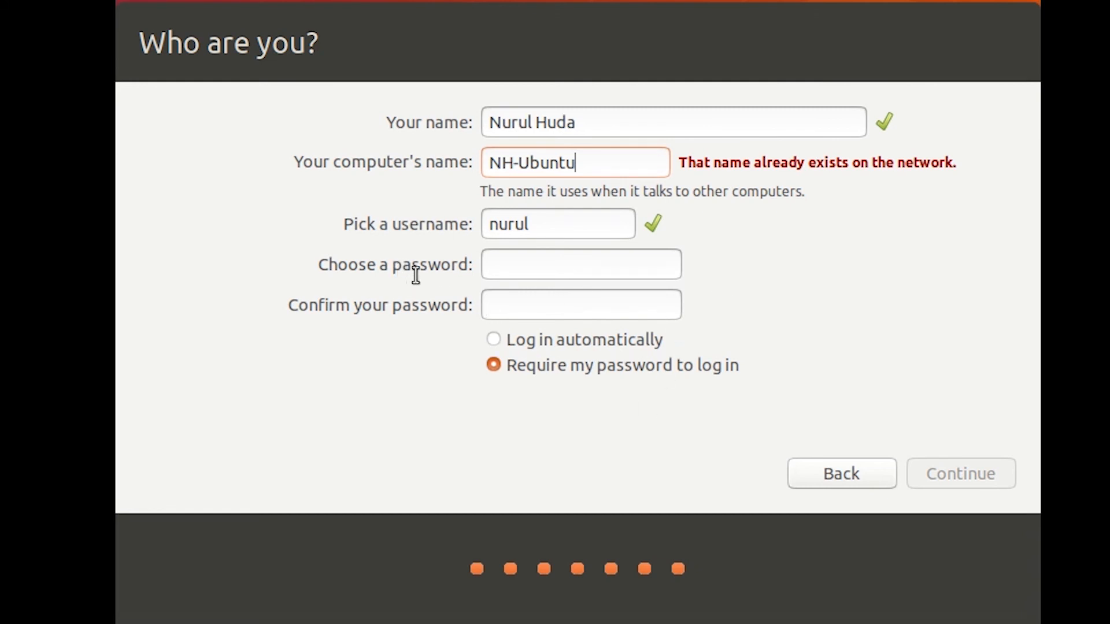
# Type and confirm the account password, then start the installation
pyautogui.click(584, 265)
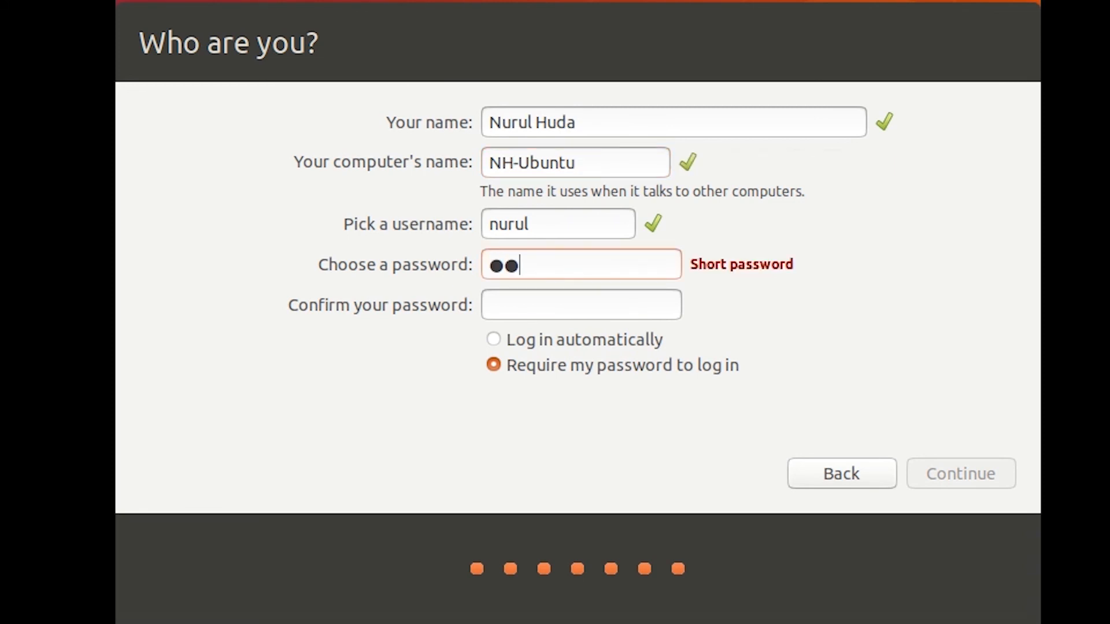
pyautogui.press('Tab')
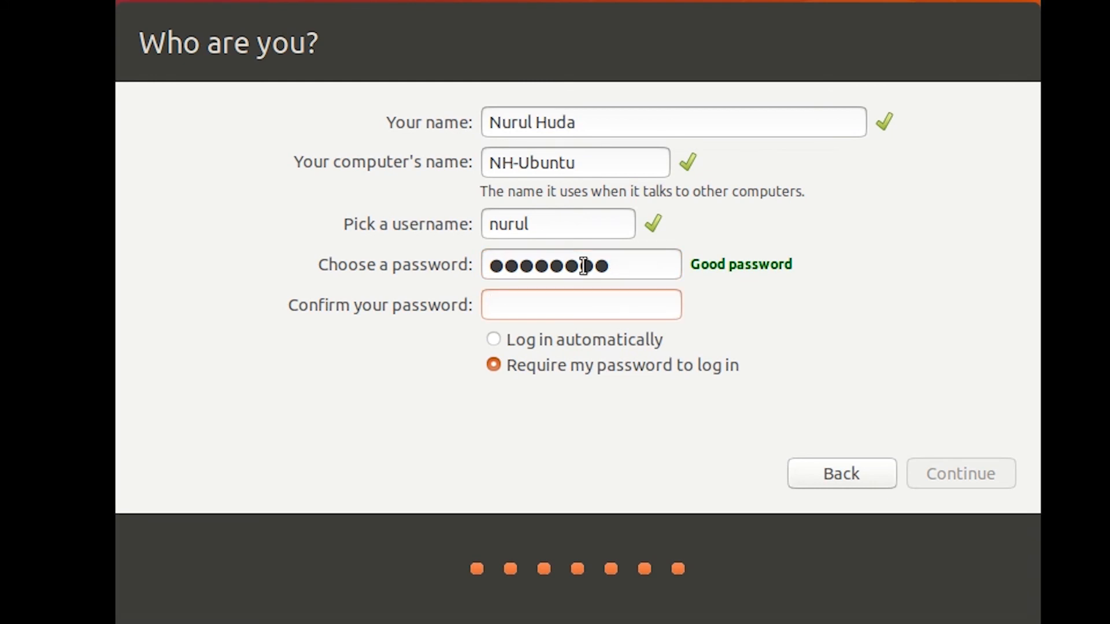
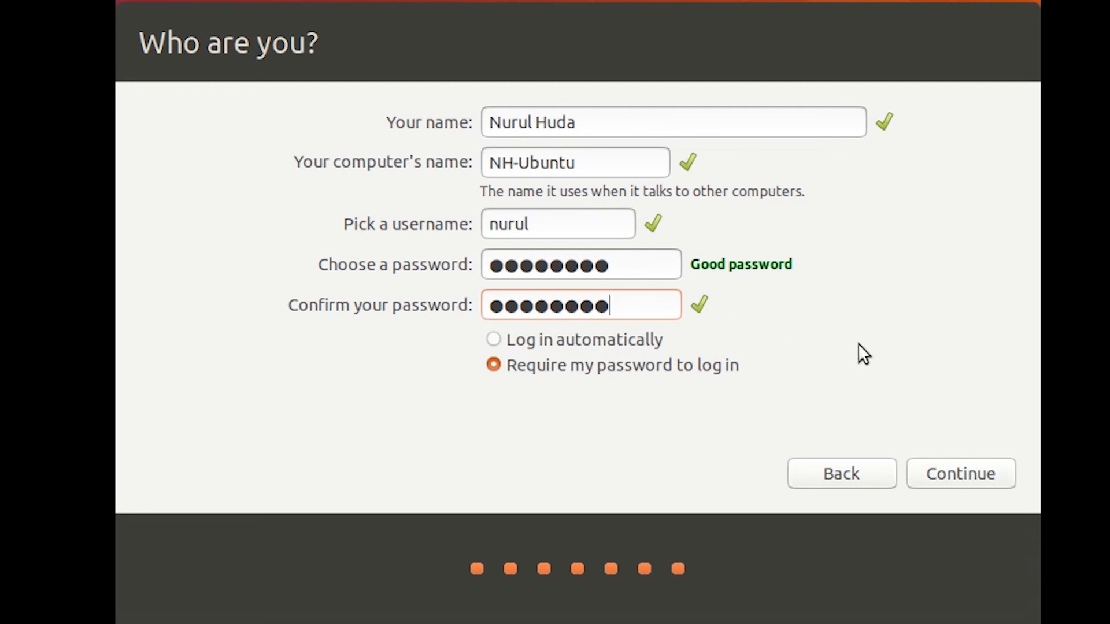
pyautogui.press('Tab')
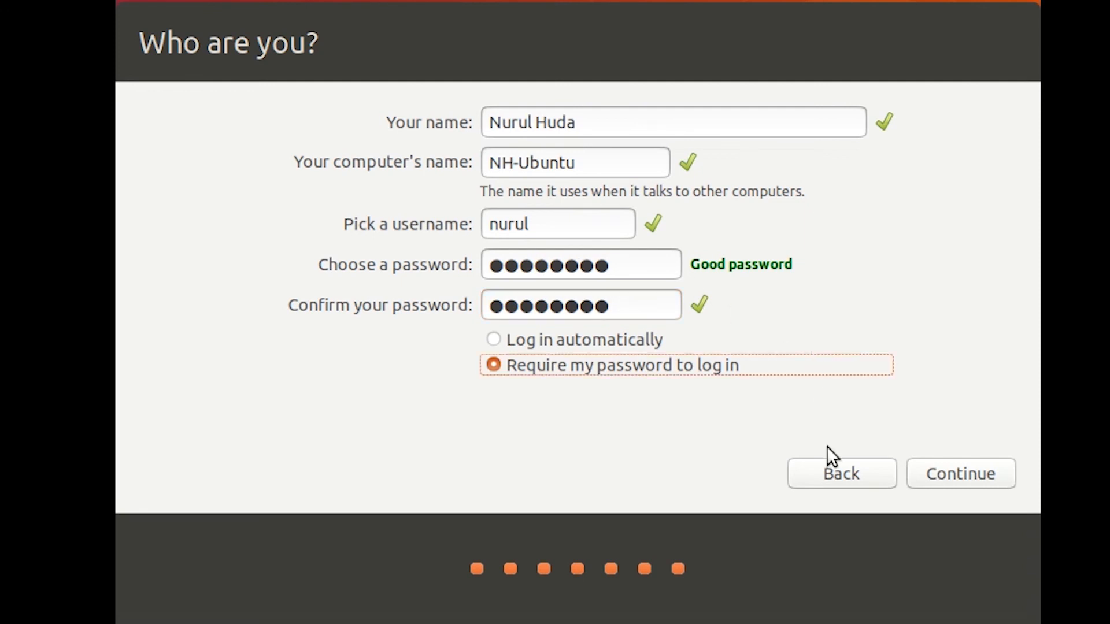
pyautogui.click(978, 475)
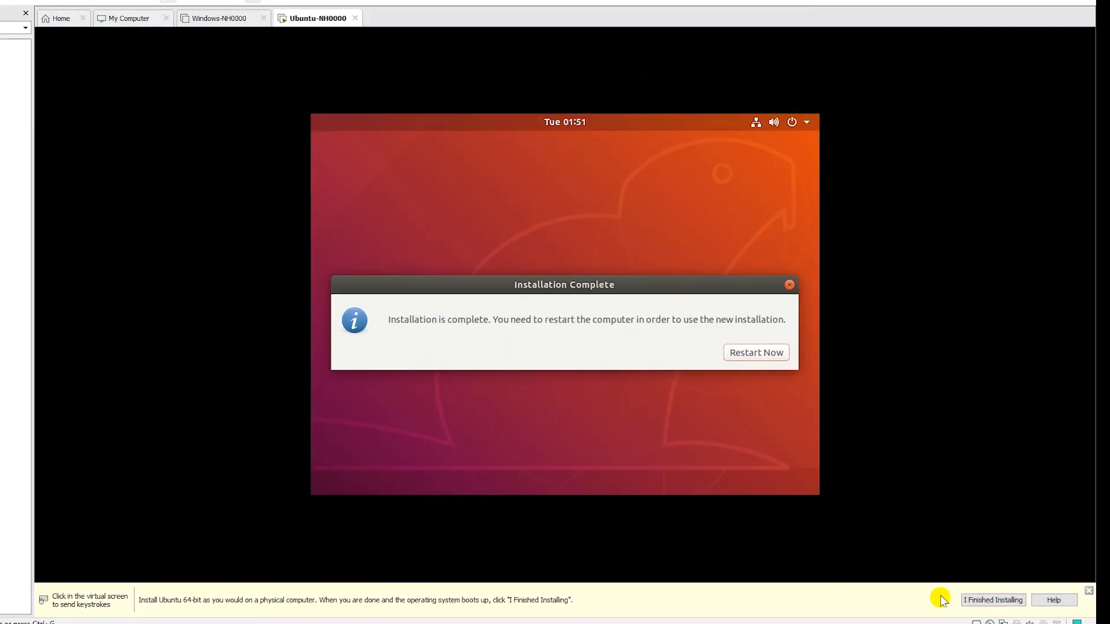
# Confirm the Ubuntu installation is finished and restart the VM
pyautogui.click(1011, 603)
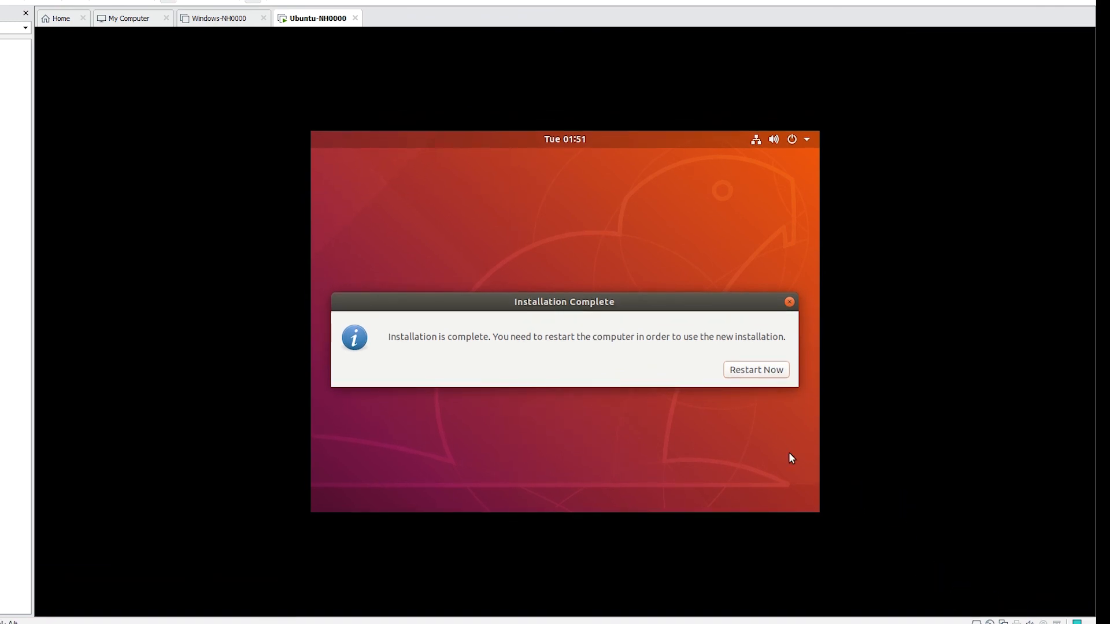
pyautogui.click(758, 370)
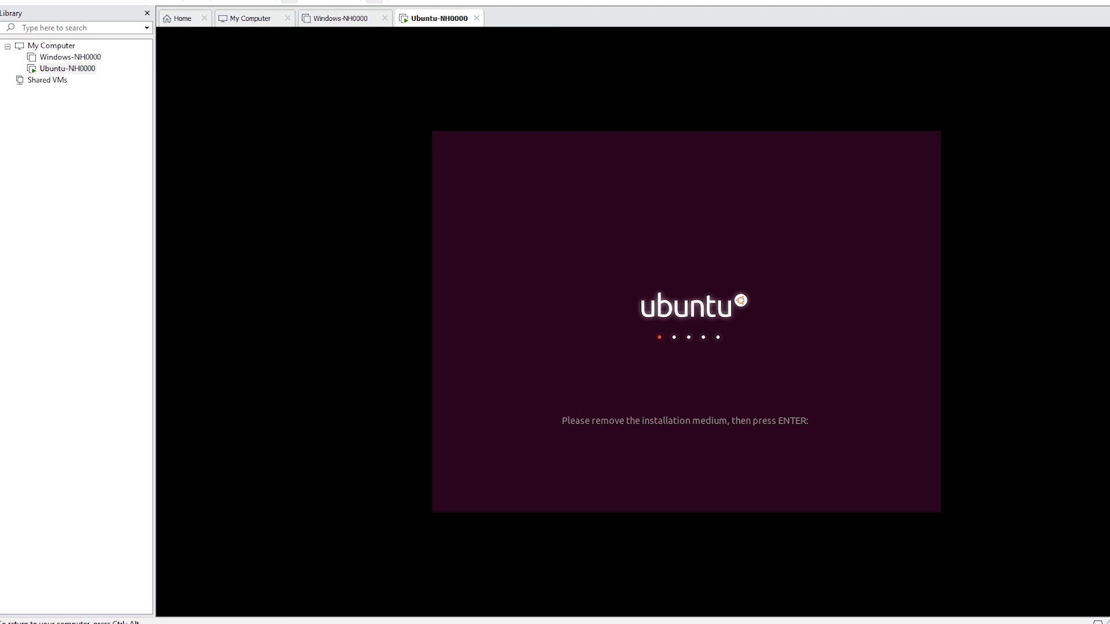
# Set Ubuntu-NH0000's CD/DVD (SATA) to Use physical drive instead of the ISO, then return focus to the VM
pyautogui.hotkey('ctrl', 'alt')
pyautogui.rightClick(78, 72)
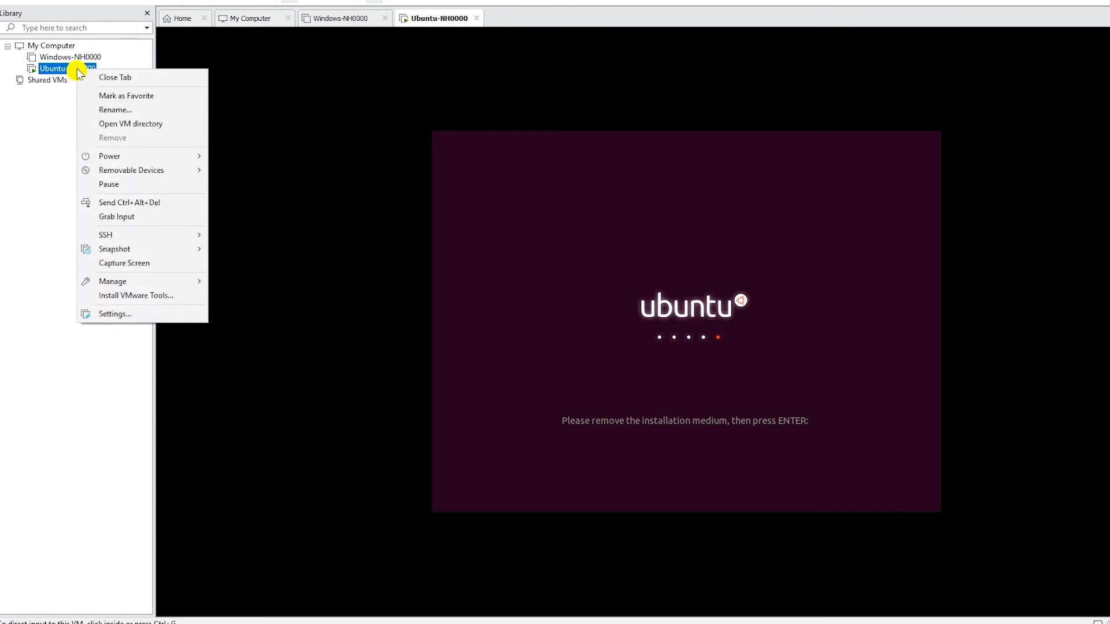
pyautogui.click(116, 317)
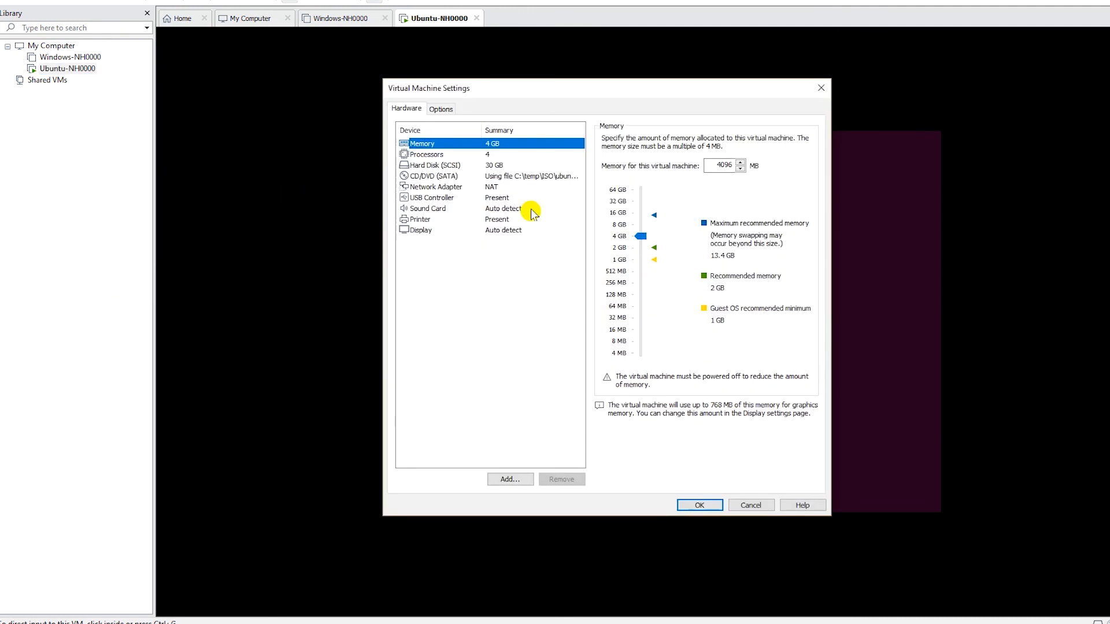
pyautogui.click(429, 176)
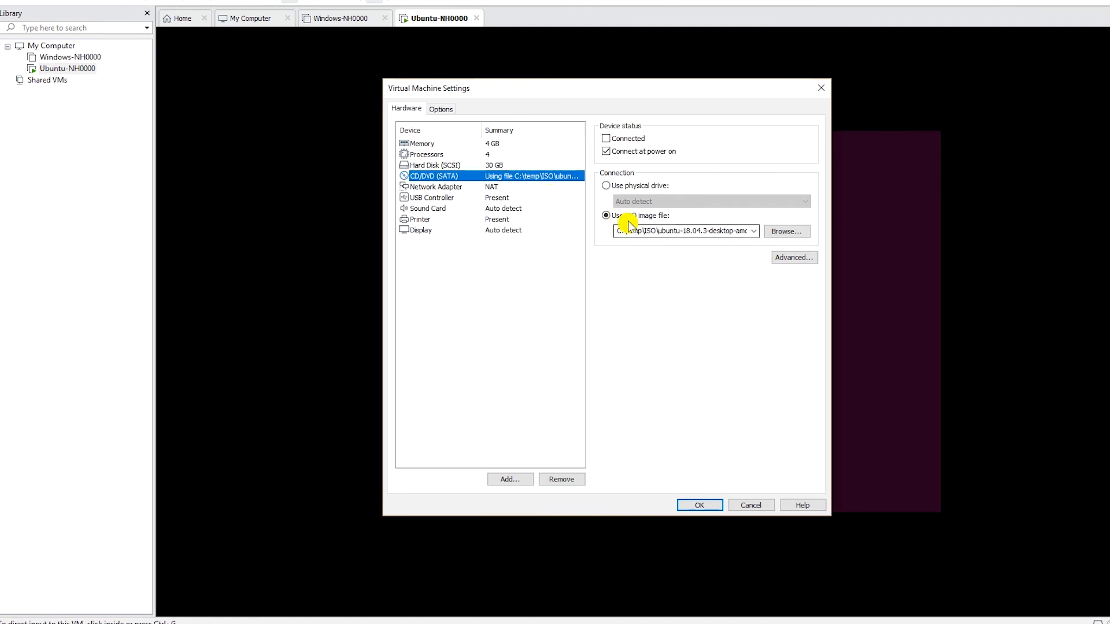
pyautogui.click(612, 186)
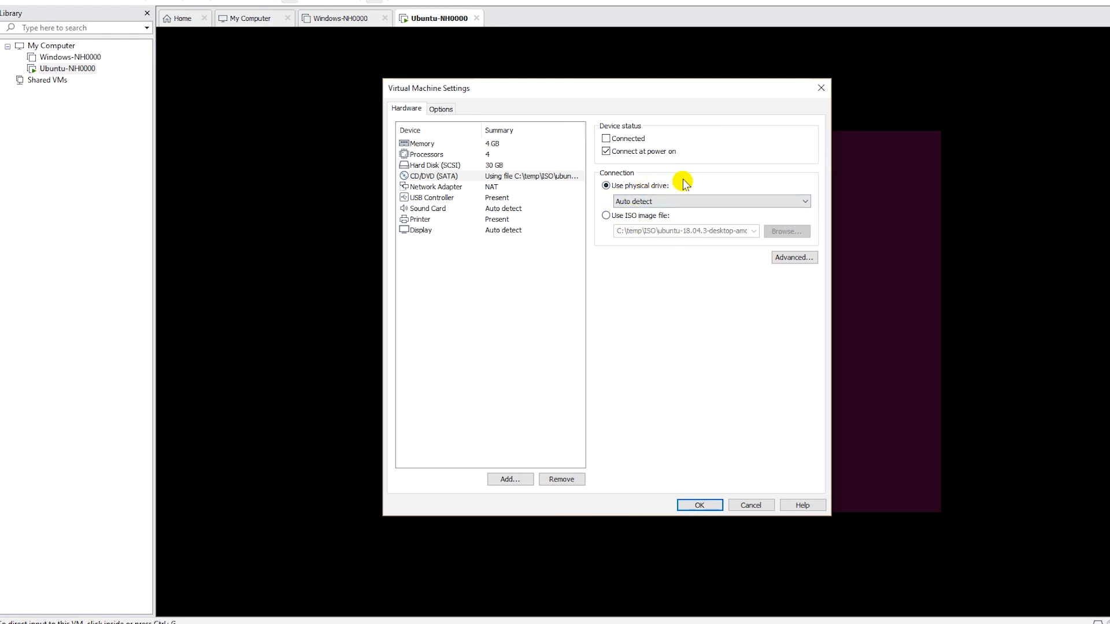
pyautogui.click(700, 507)
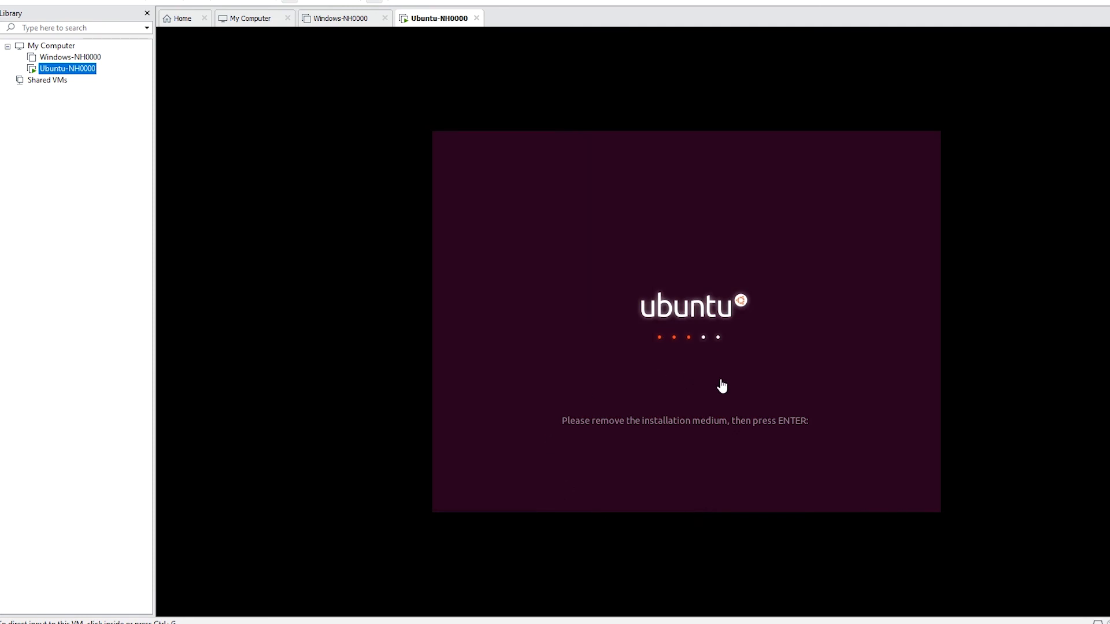
pyautogui.click(421, 330)
pyautogui.click(784, 222)
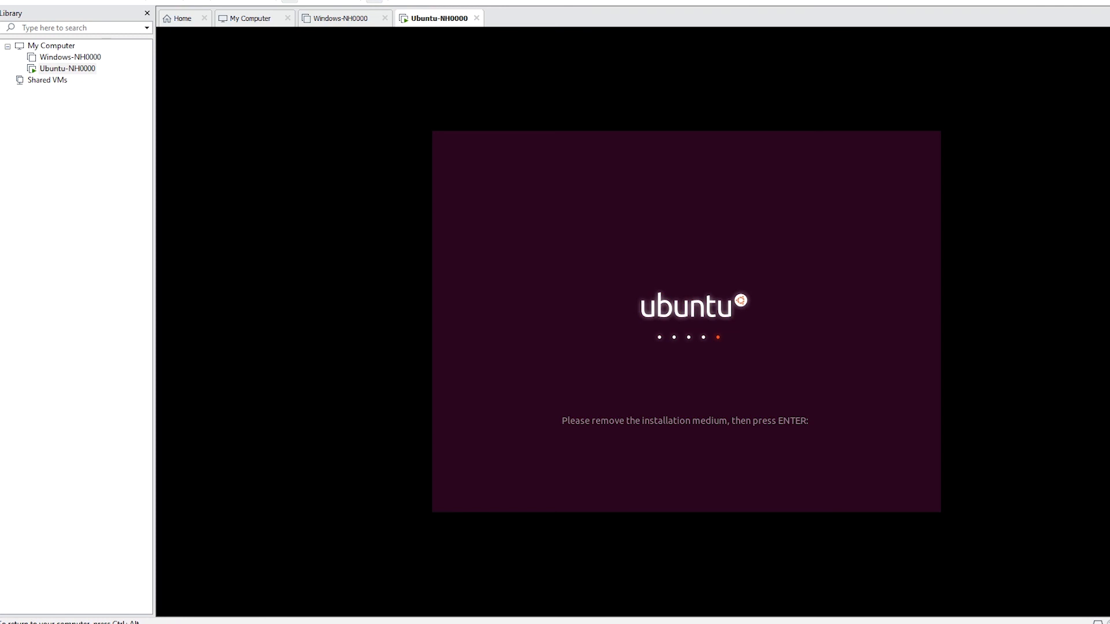